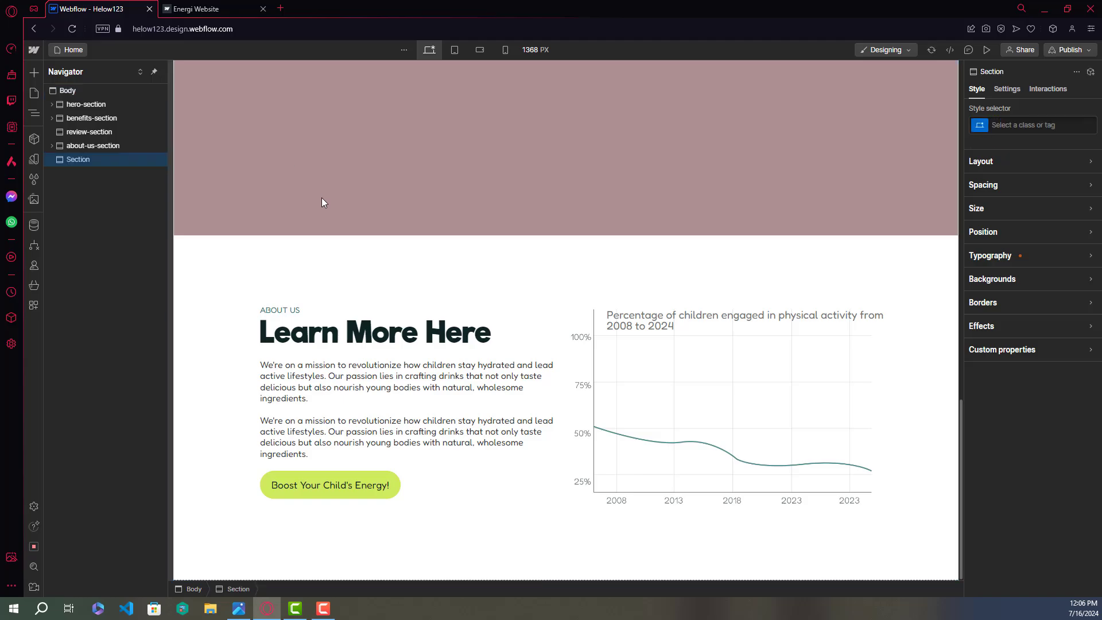
Create and apply the class cta-section to the new empty section below the about-us section
click(1047, 124)
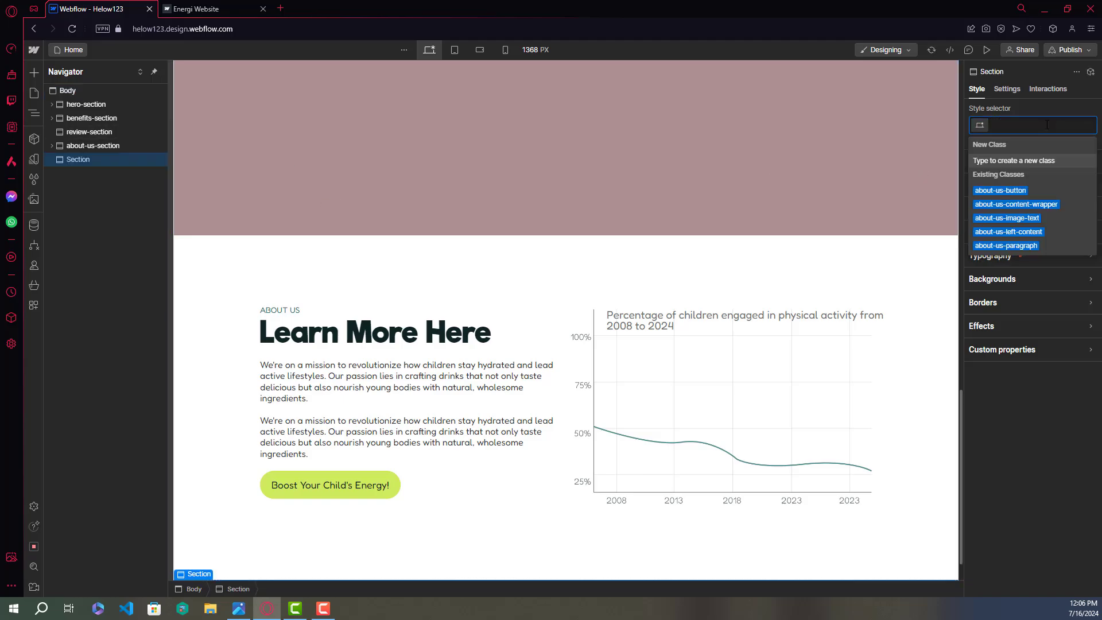
text(cta)
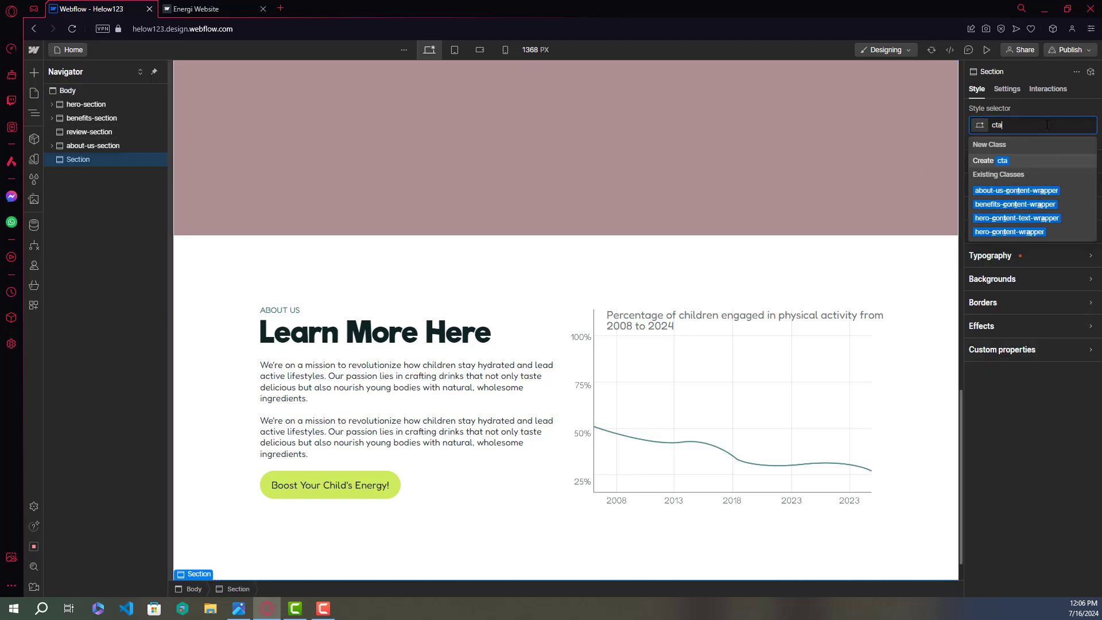
text(-se)
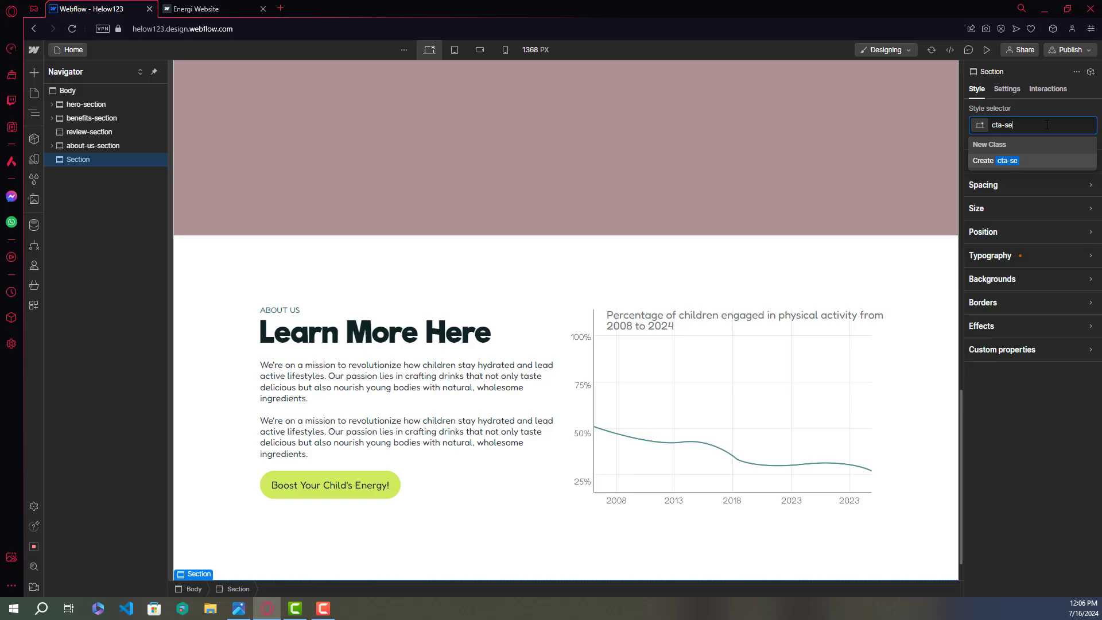
text(ction)
key(Return)
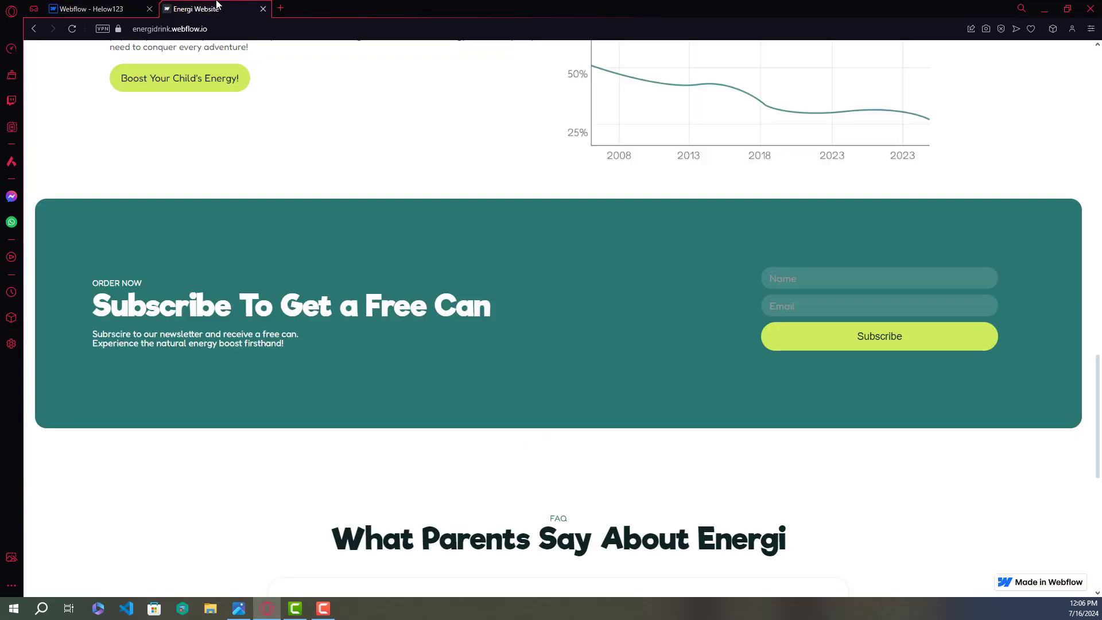
Check the subscribe banner on the Energi Website reference page and add a Div Block inside cta-section
click(209, 9)
click(92, 9)
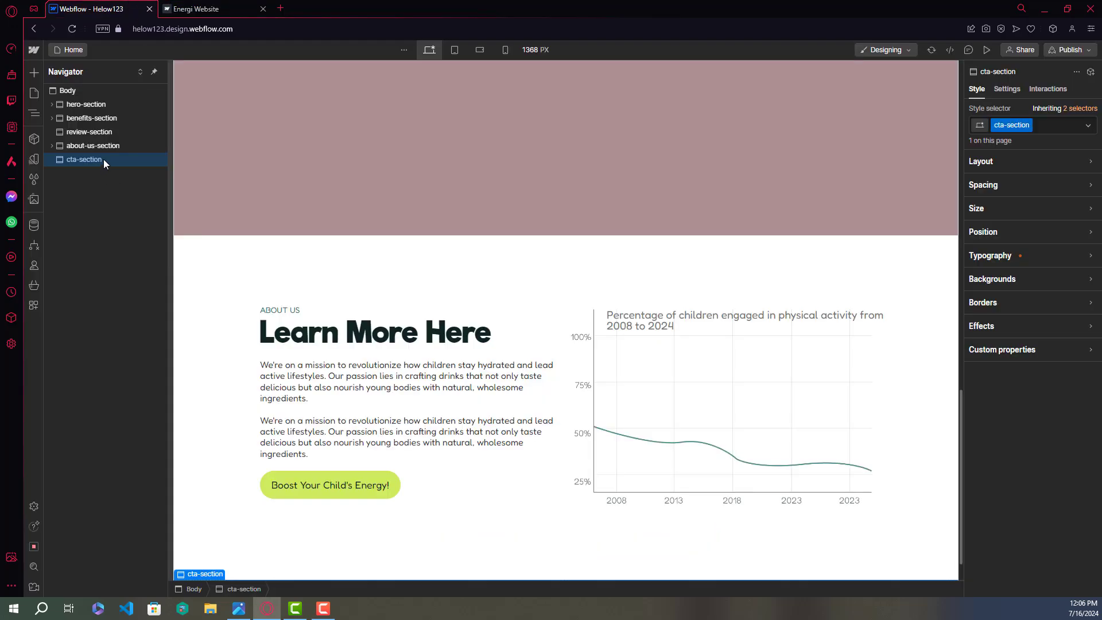
key(ctrl+k)
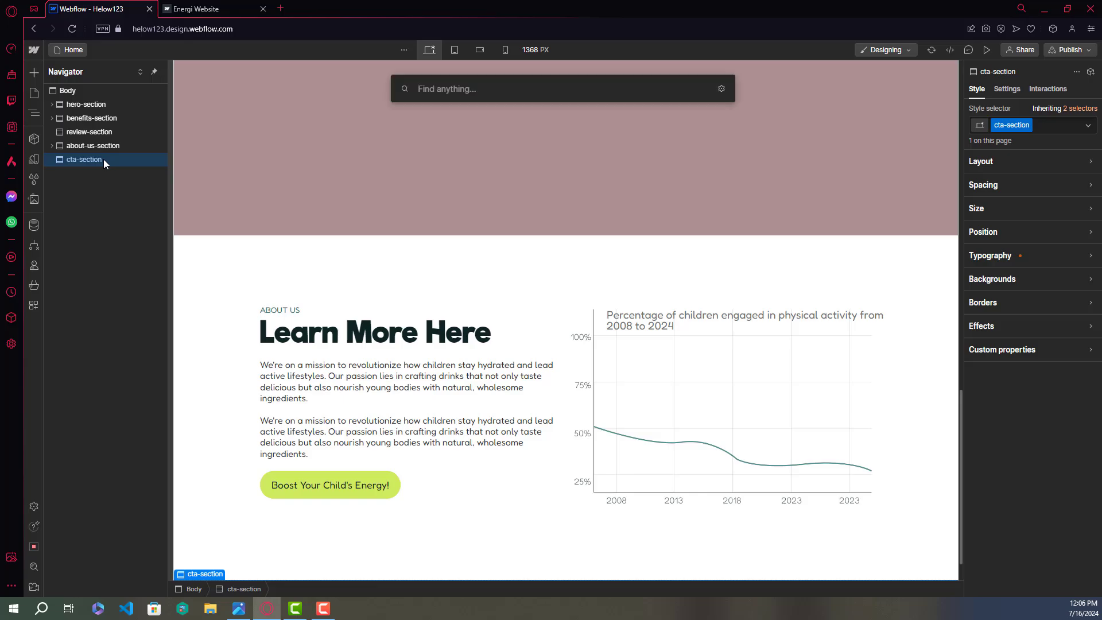
text(div)
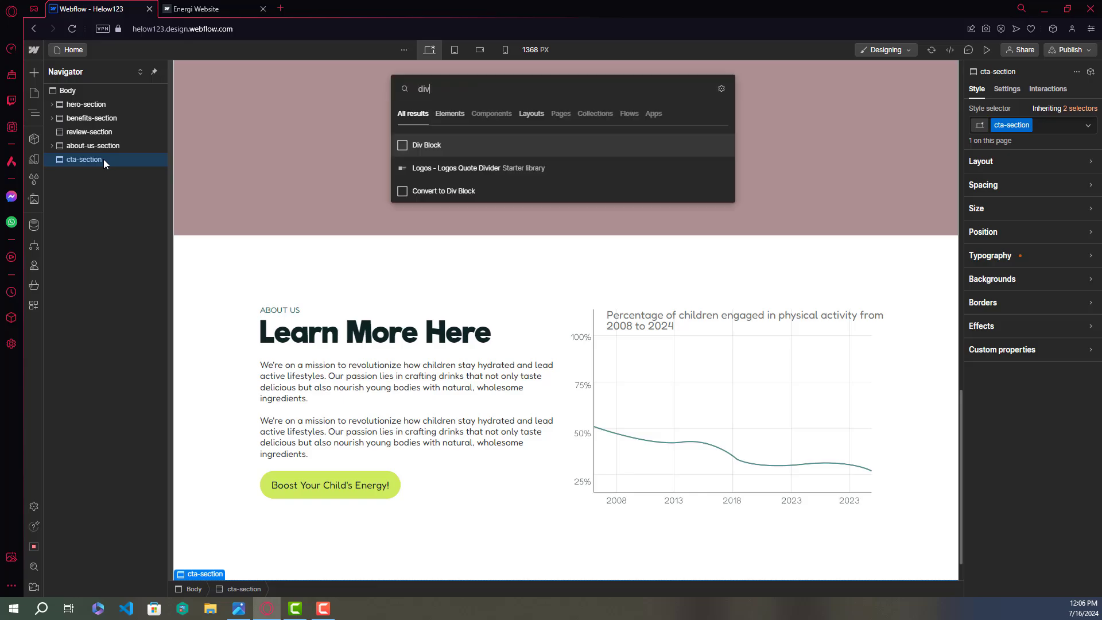
key(Return)
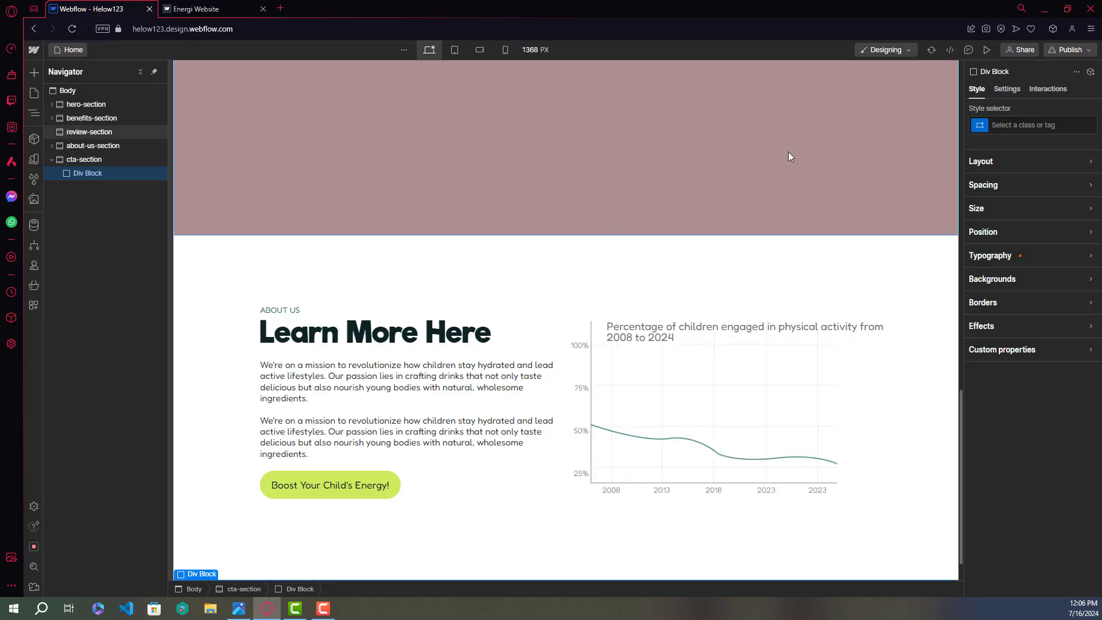
Create and apply the class cta-content-wrapper to the Div Block inside cta-section
click(1022, 125)
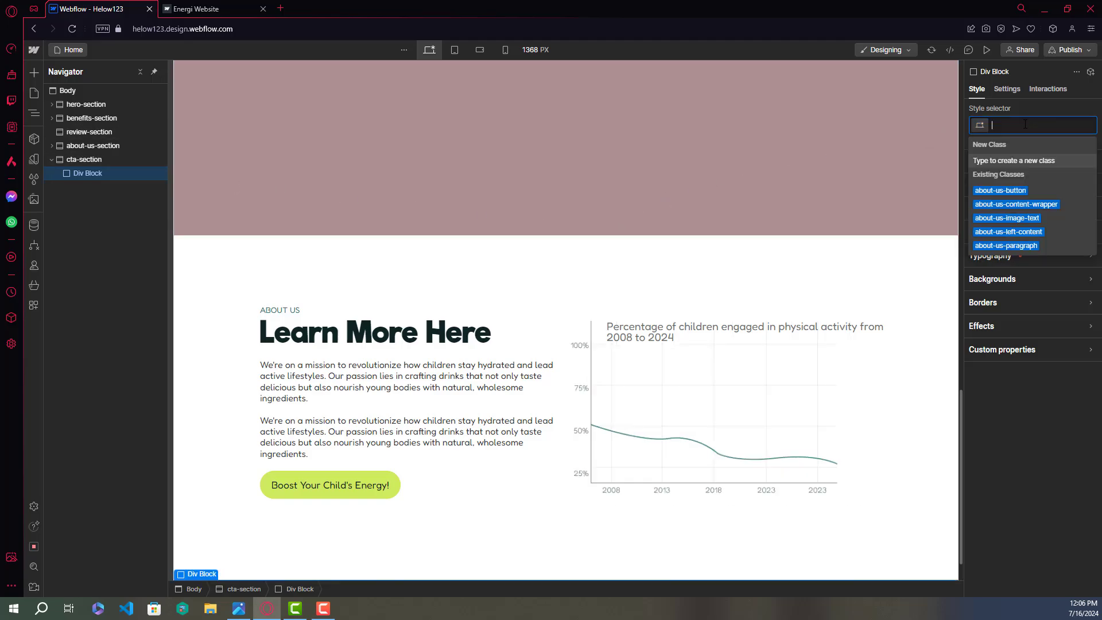
text(c)
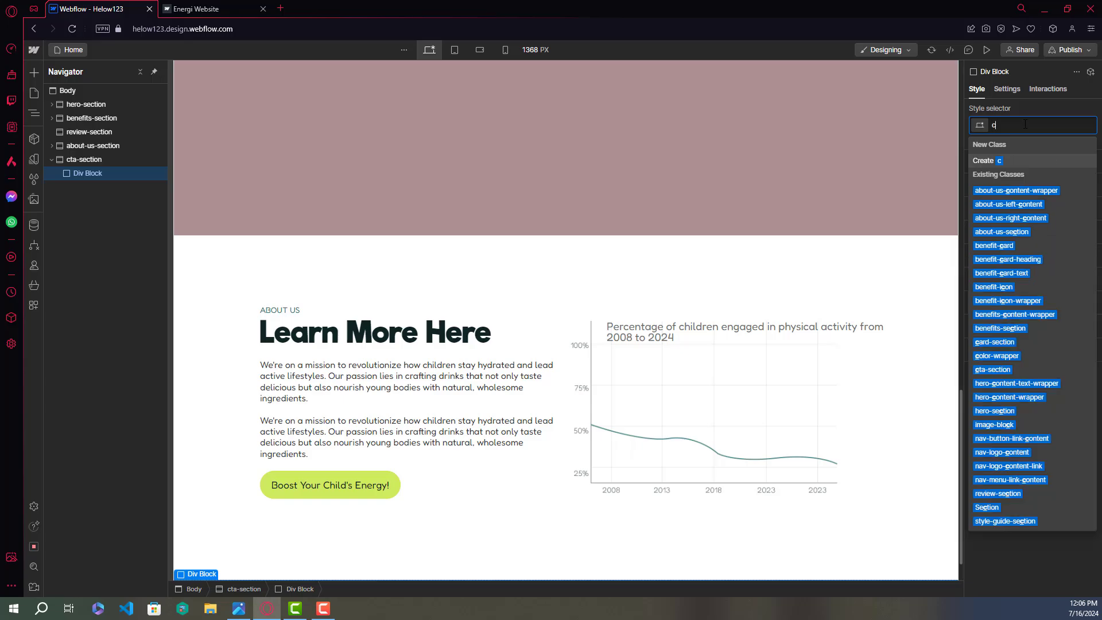
text(ta-co)
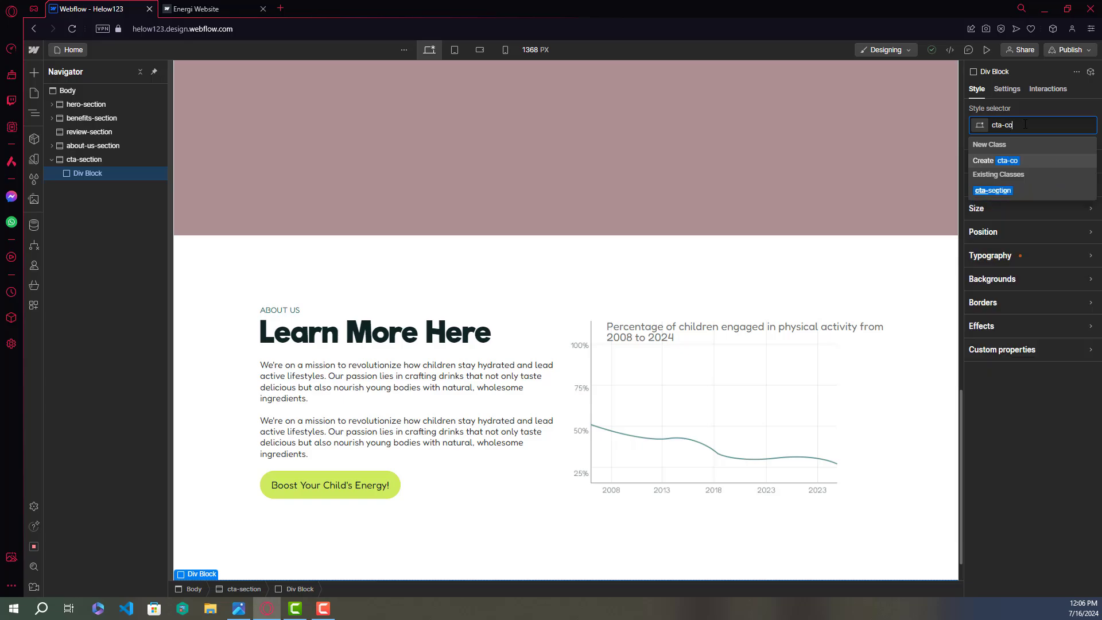
text(ntent)
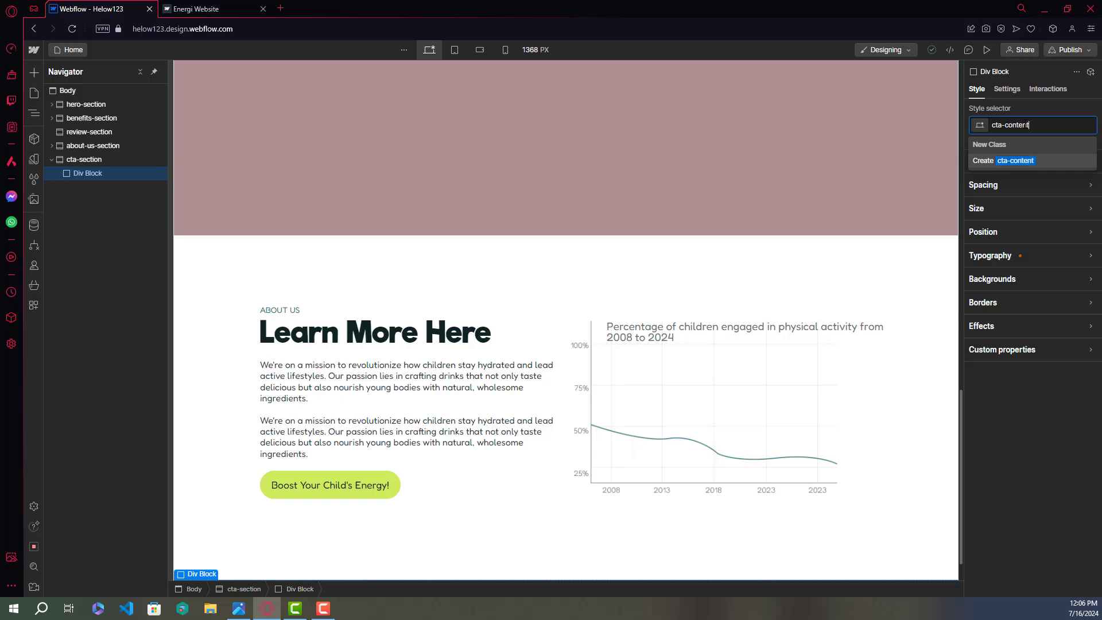
text(-wrapper)
key(Return)
key(Escape)
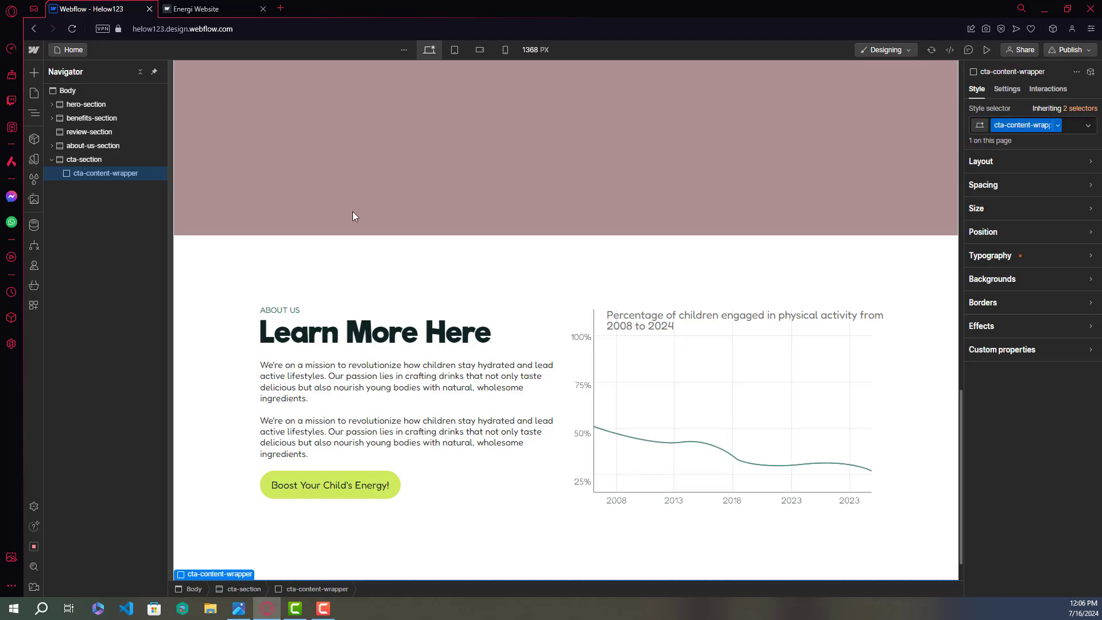
Review the subscribe banner's layout on the Energi Website reference page and add a Div Block inside cta-content-wrapper
click(214, 10)
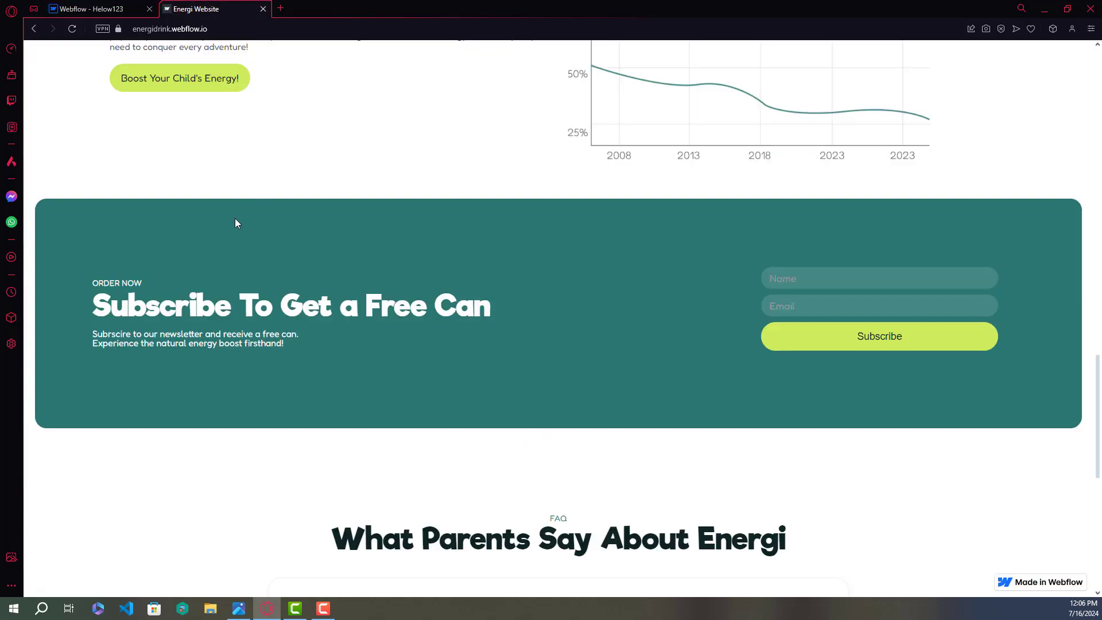
click(102, 7)
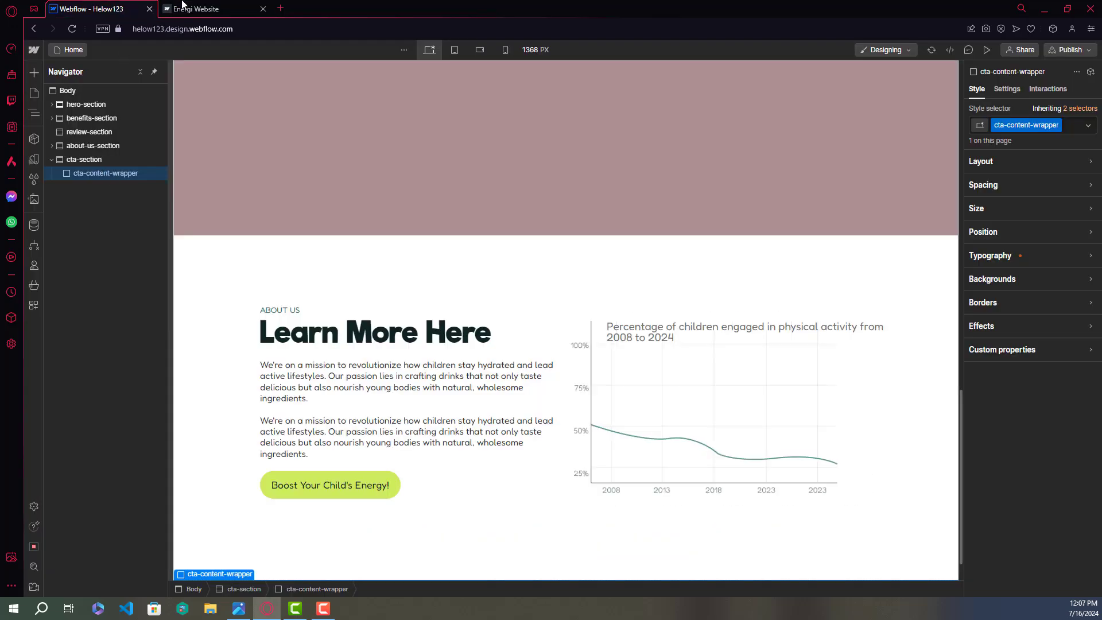
click(195, 8)
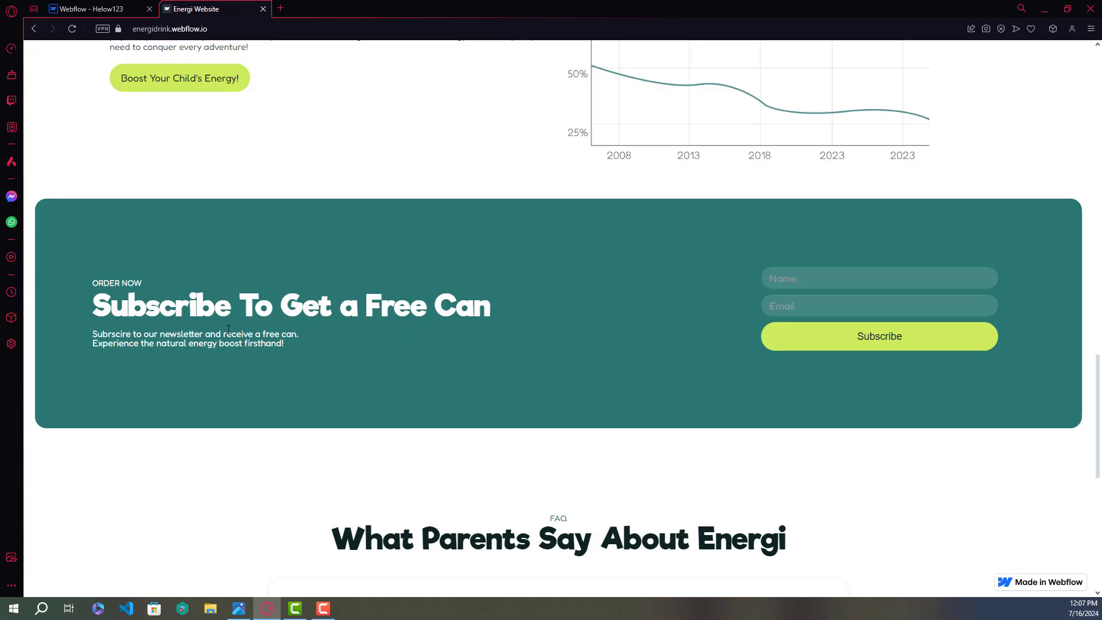
click(120, 8)
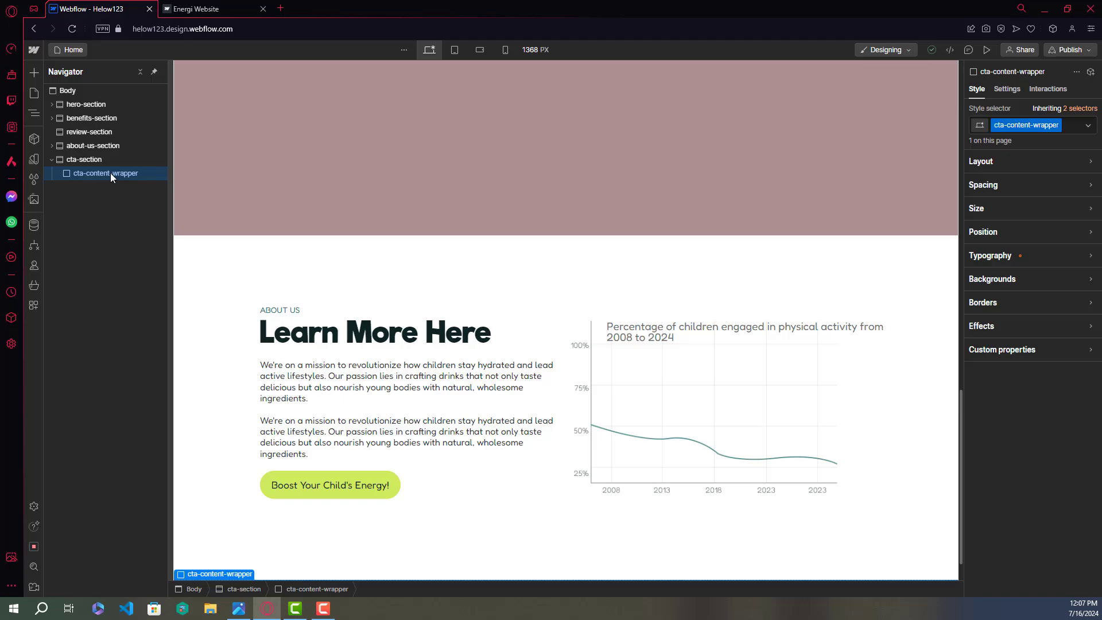
key(ctrl+e)
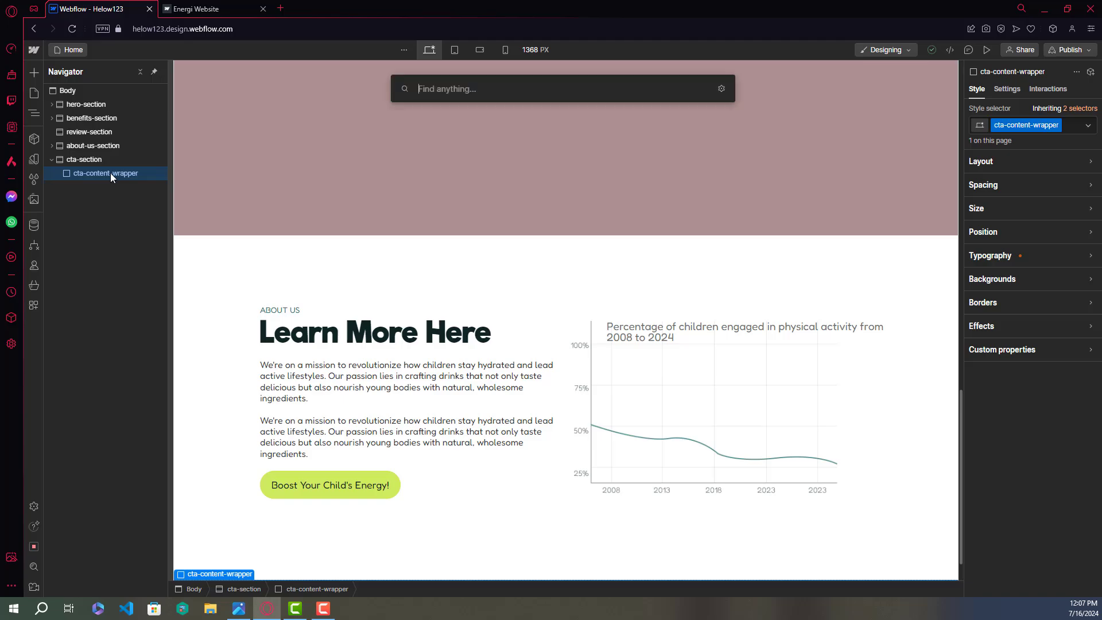
text(div)
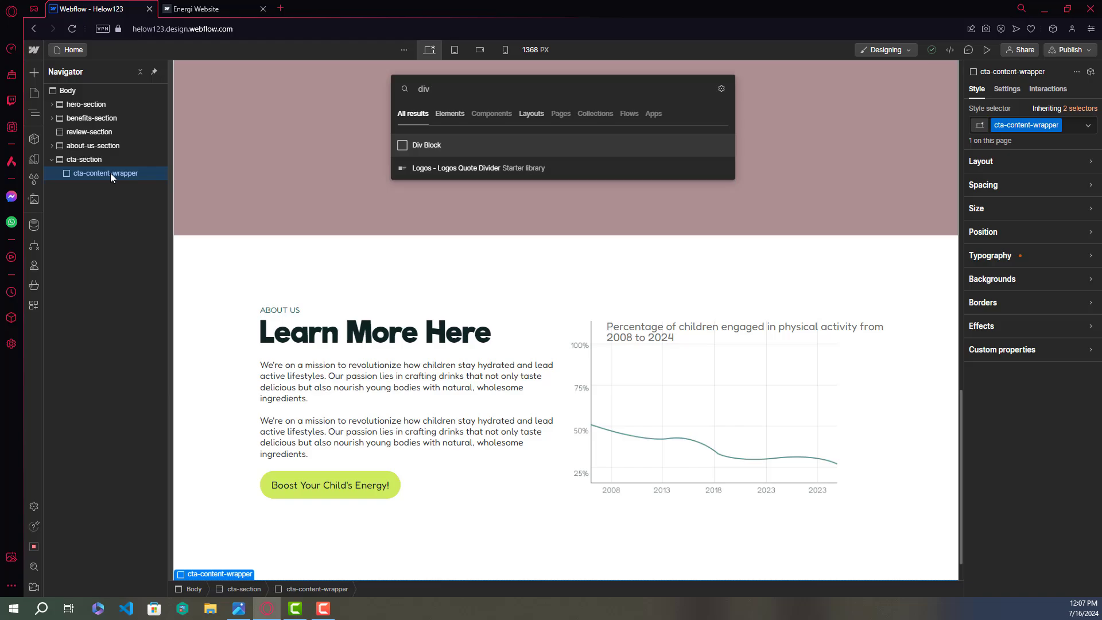
key(Return)
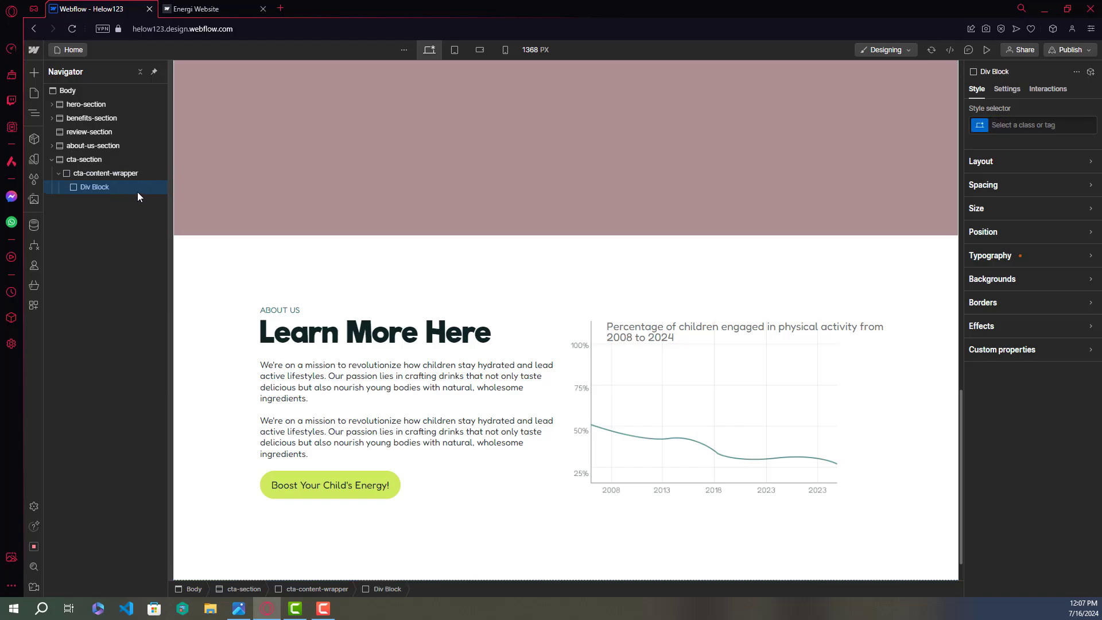
Create and apply the class cta-grid to the Div Block inside cta-content-wrapper
click(1030, 125)
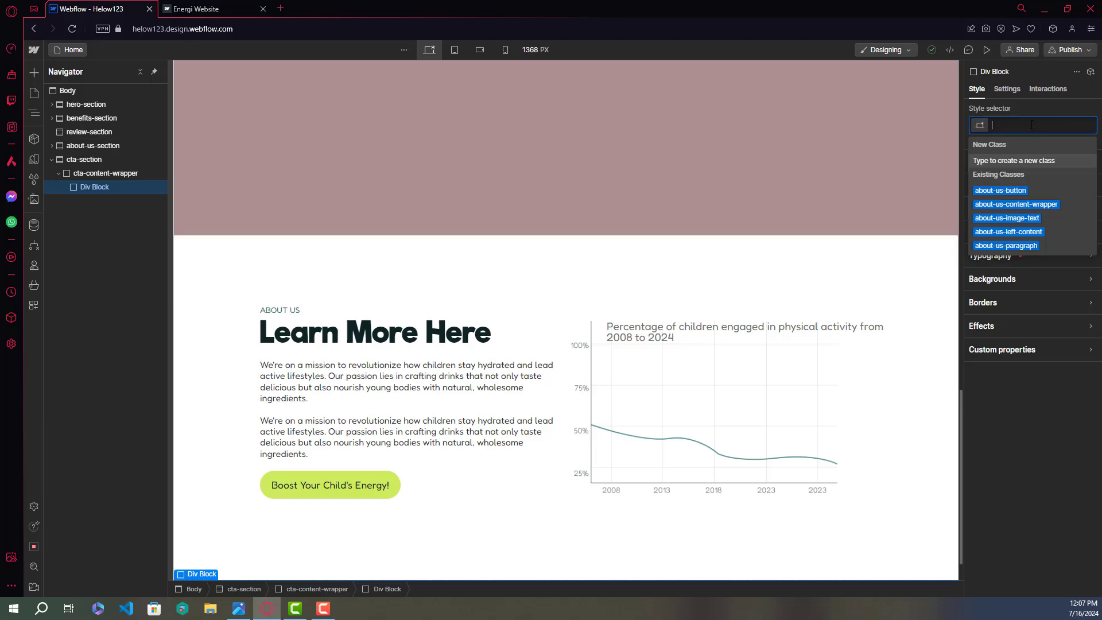
text(cta-g)
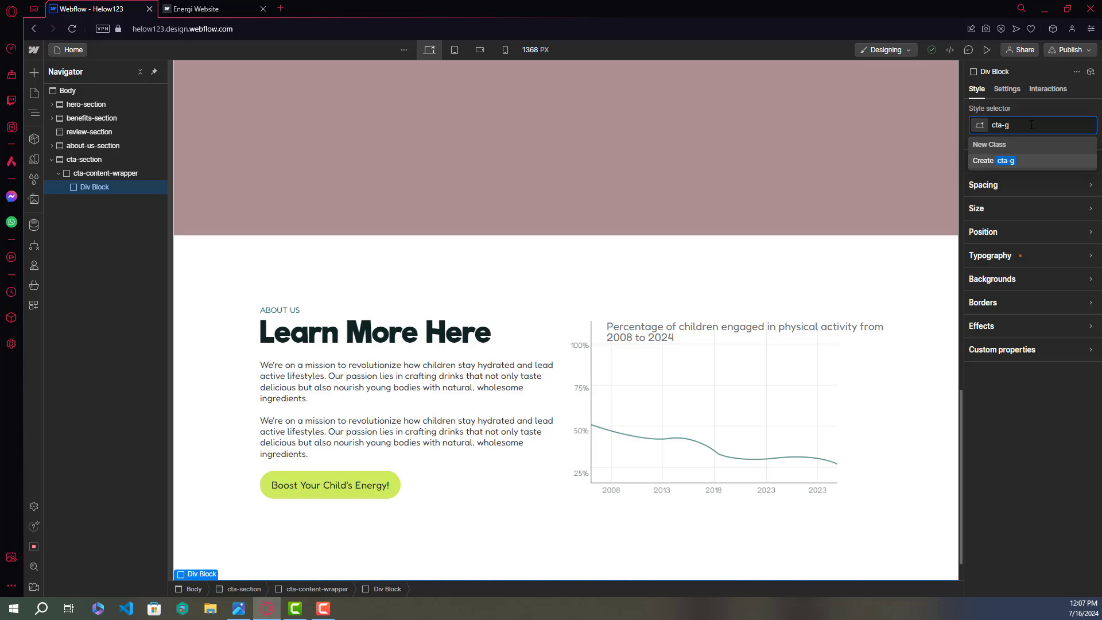
text(rid)
key(Return)
key(Escape)
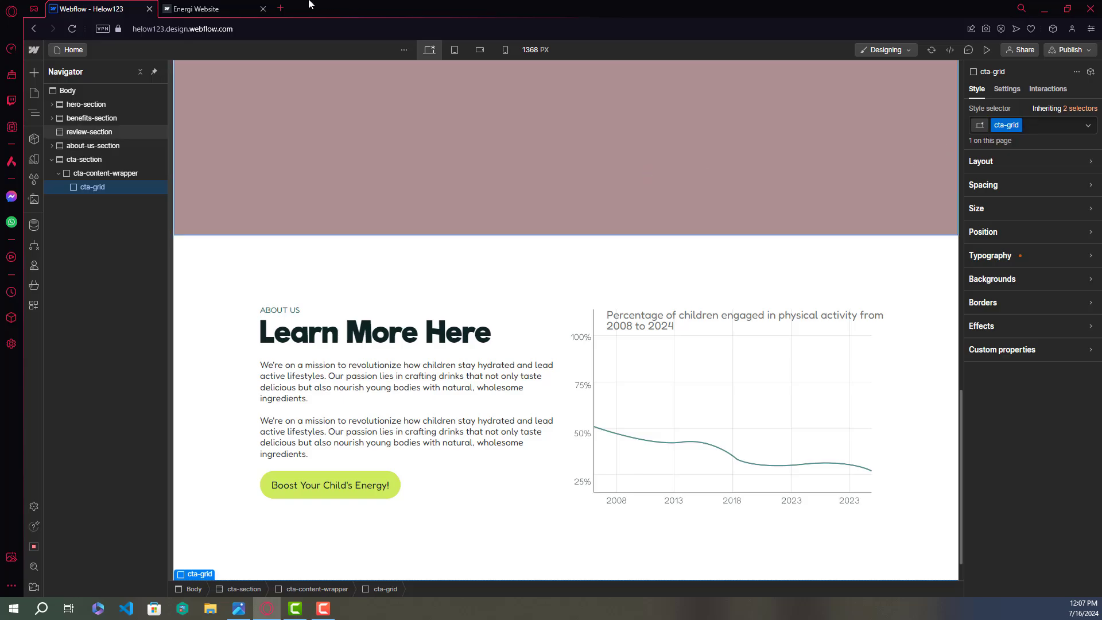
Check the banner's text and form arrangement on the Energi Website reference page and add a Div Block inside cta-grid
click(218, 7)
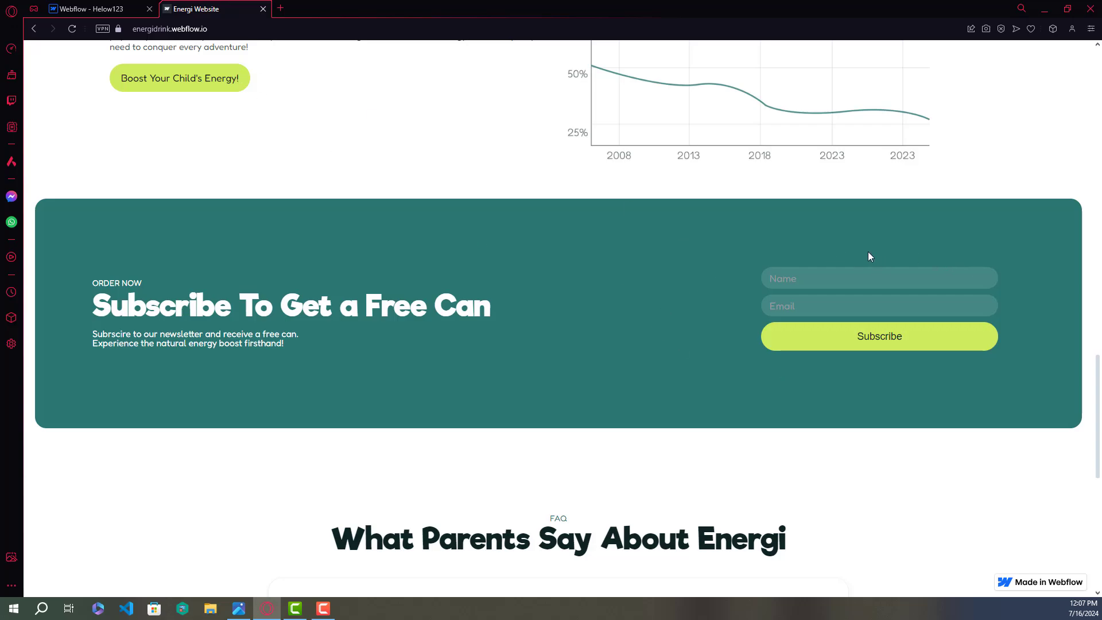
click(102, 8)
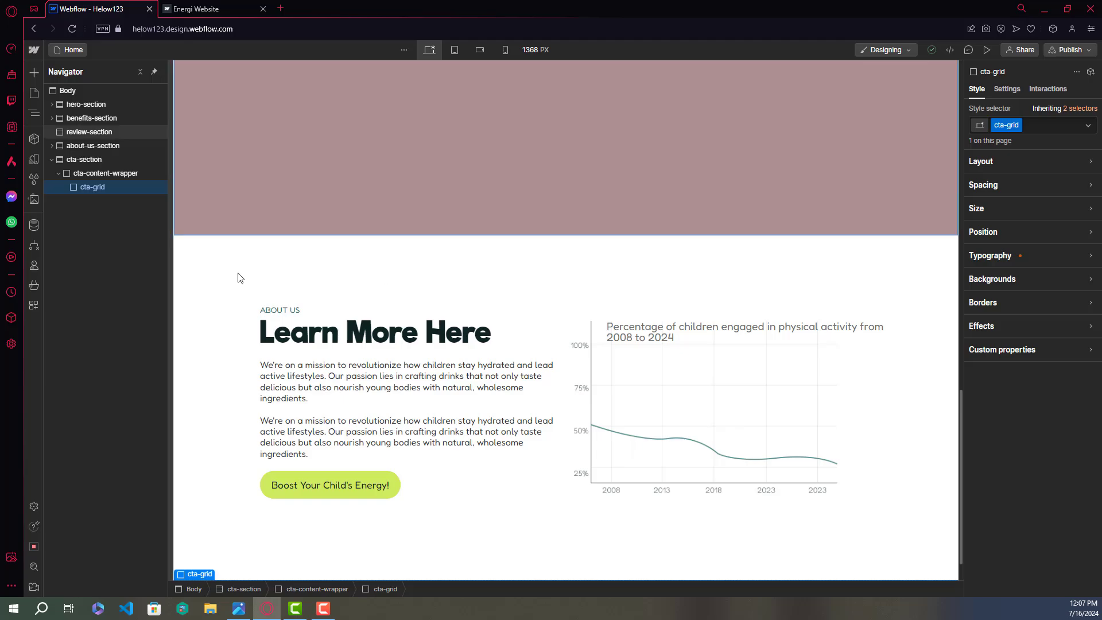
click(95, 189)
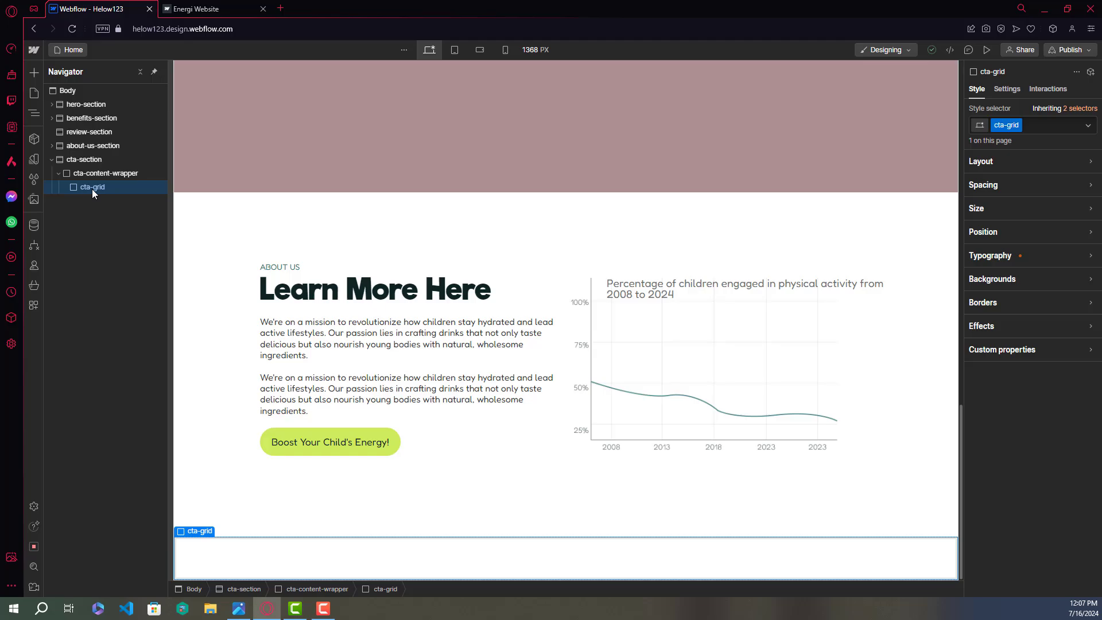
key(ctrl+e)
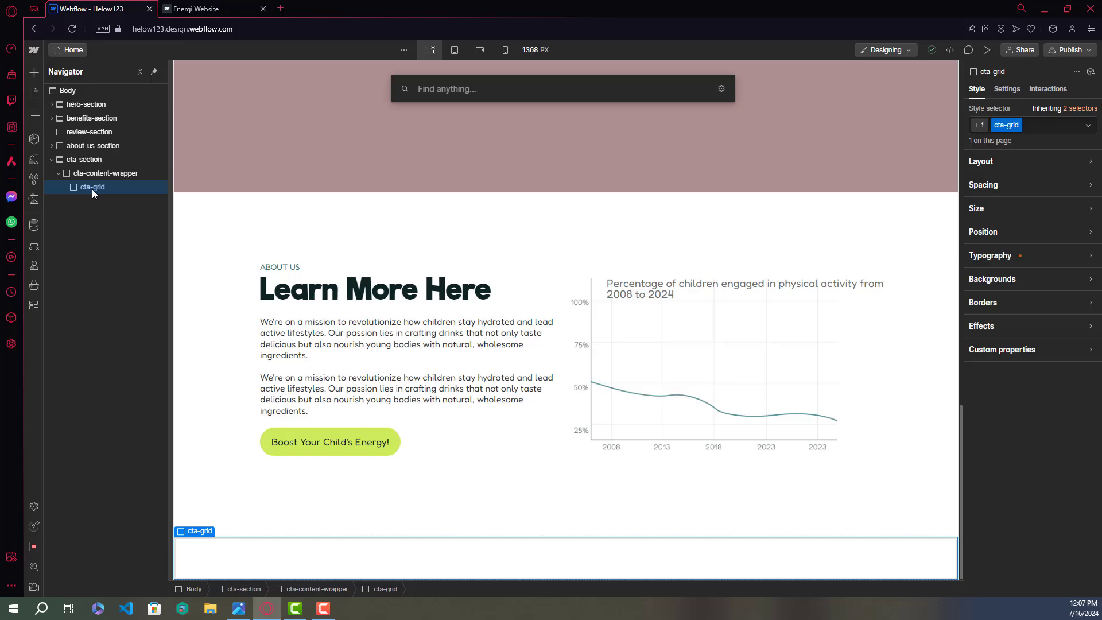
text(div)
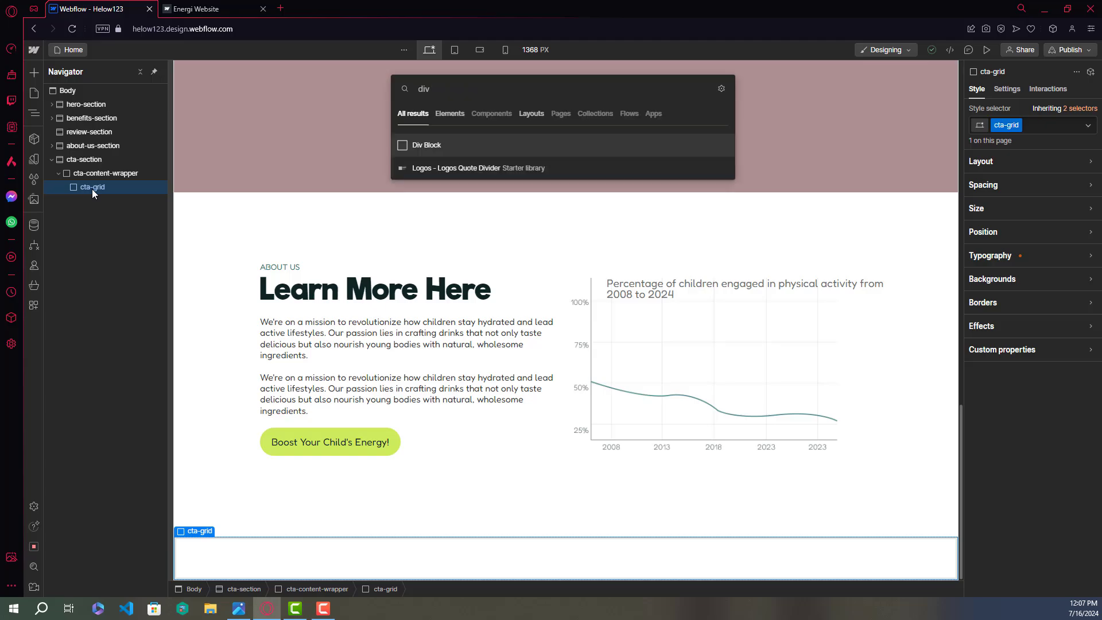
key(Return)
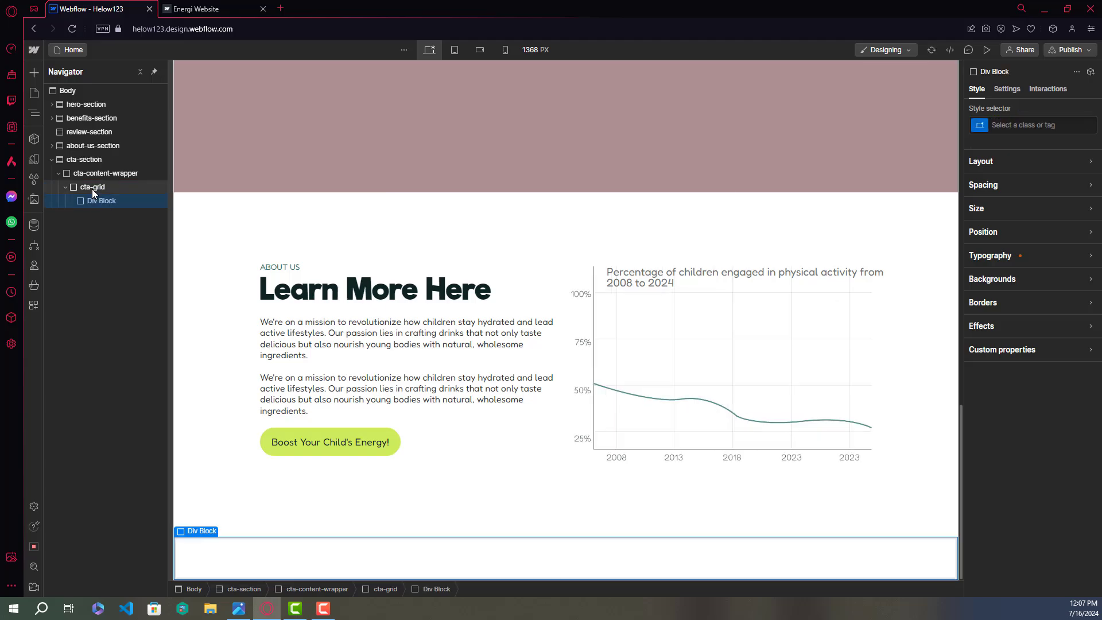
Create and apply the class cta-content to the Div Block inside cta-grid
click(1026, 126)
click(1026, 126)
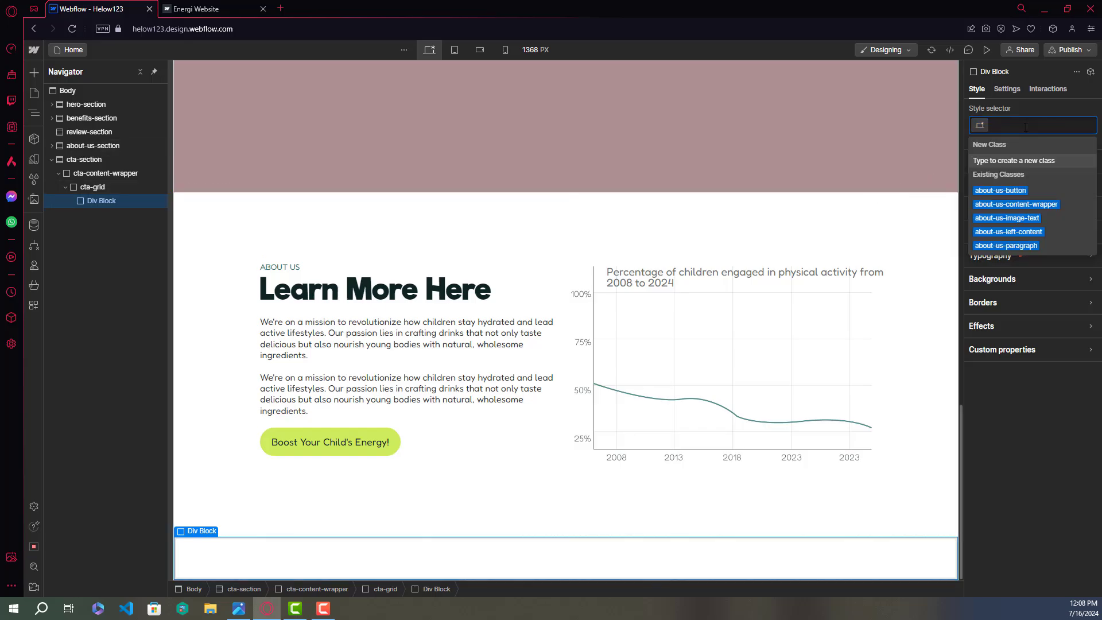
text(cta-)
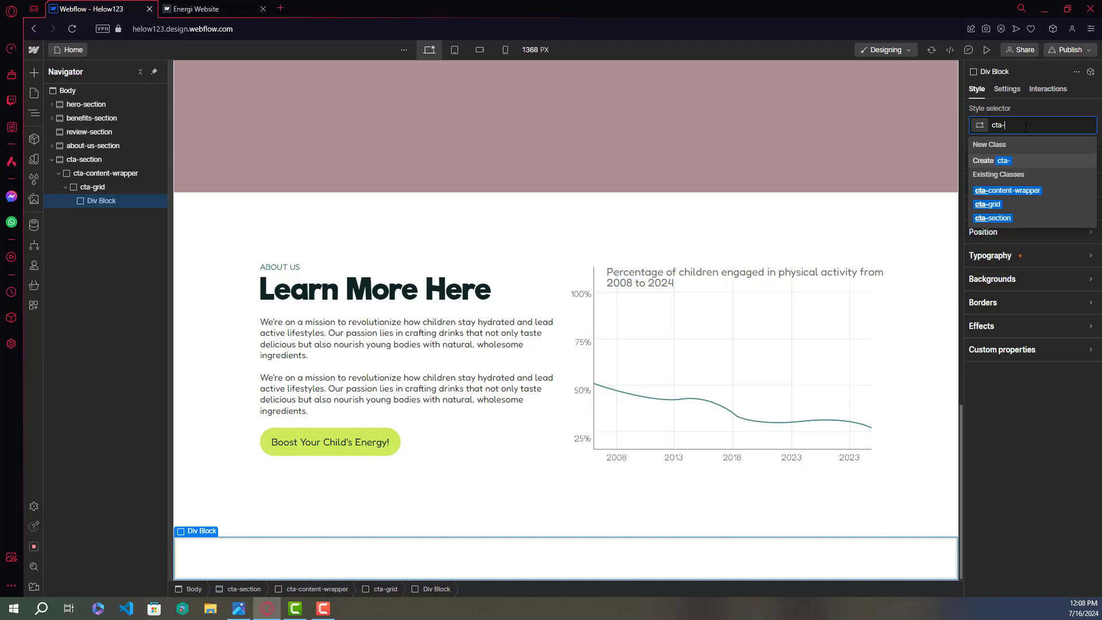
text(content)
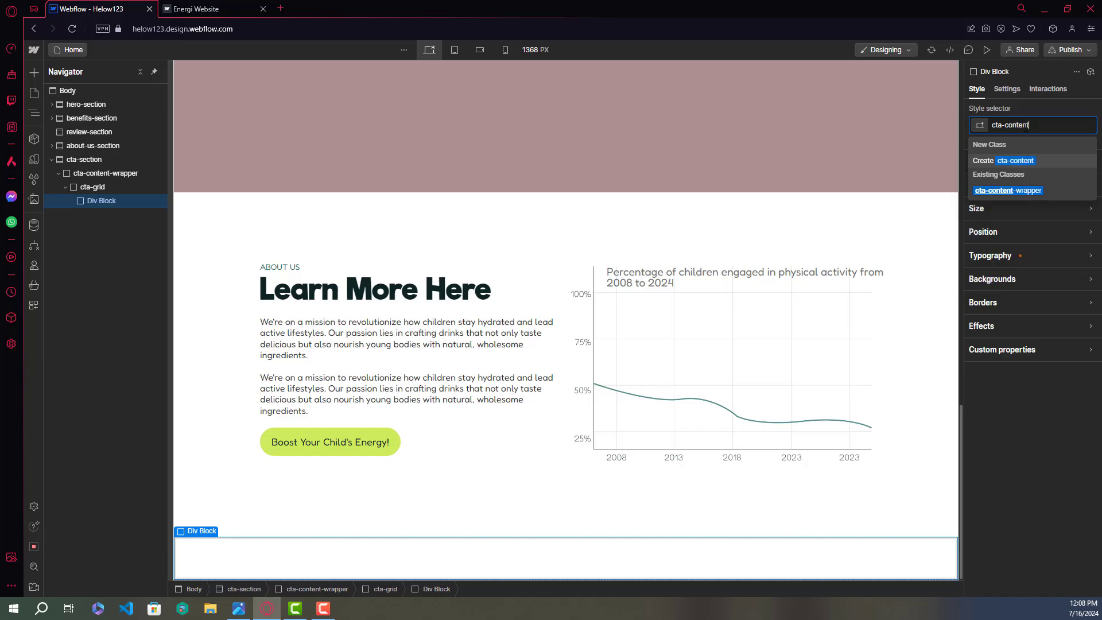
key(ctrl+a)
key(BackSpace)
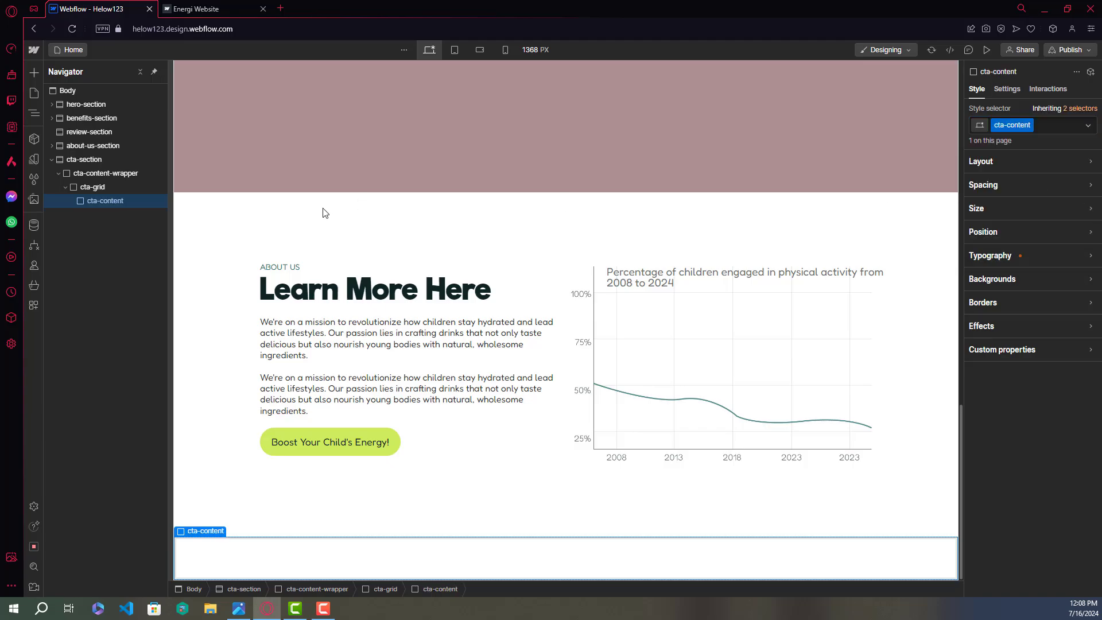
Check the banner heading on the Energi Website reference page and copy heading-reuse-about from about-us-left-content into cta-content
click(201, 8)
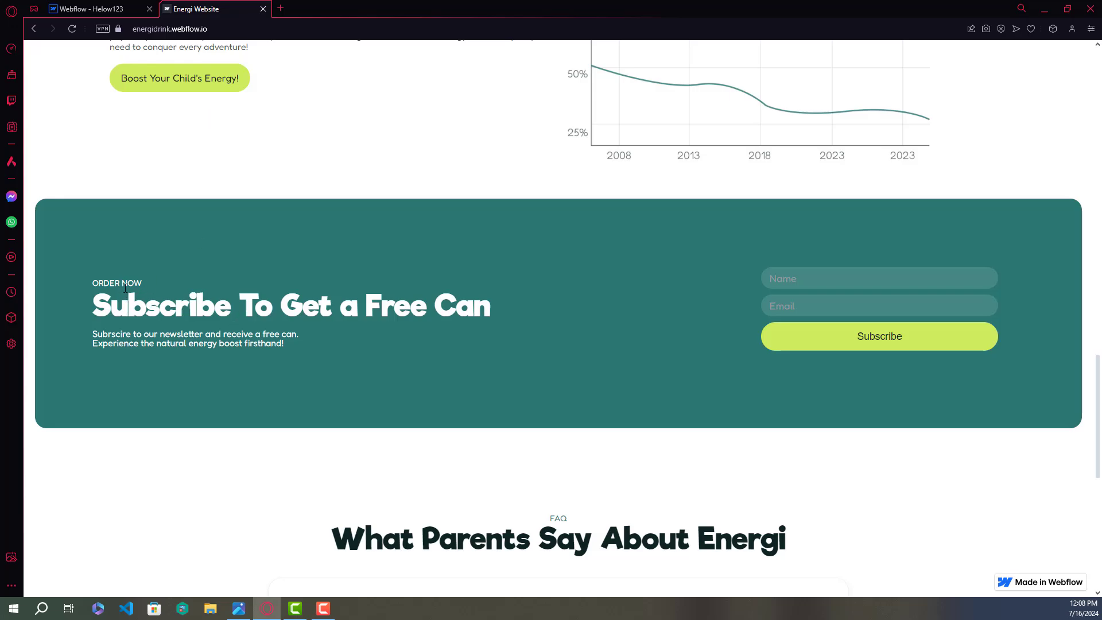
scroll(125, 287, up, 3)
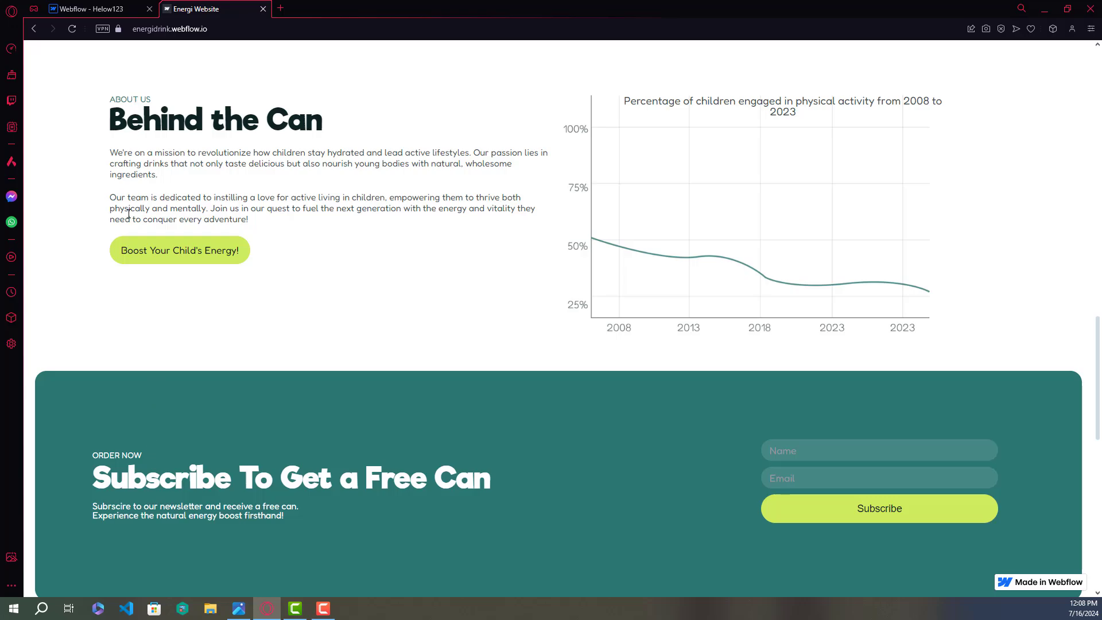
click(118, 8)
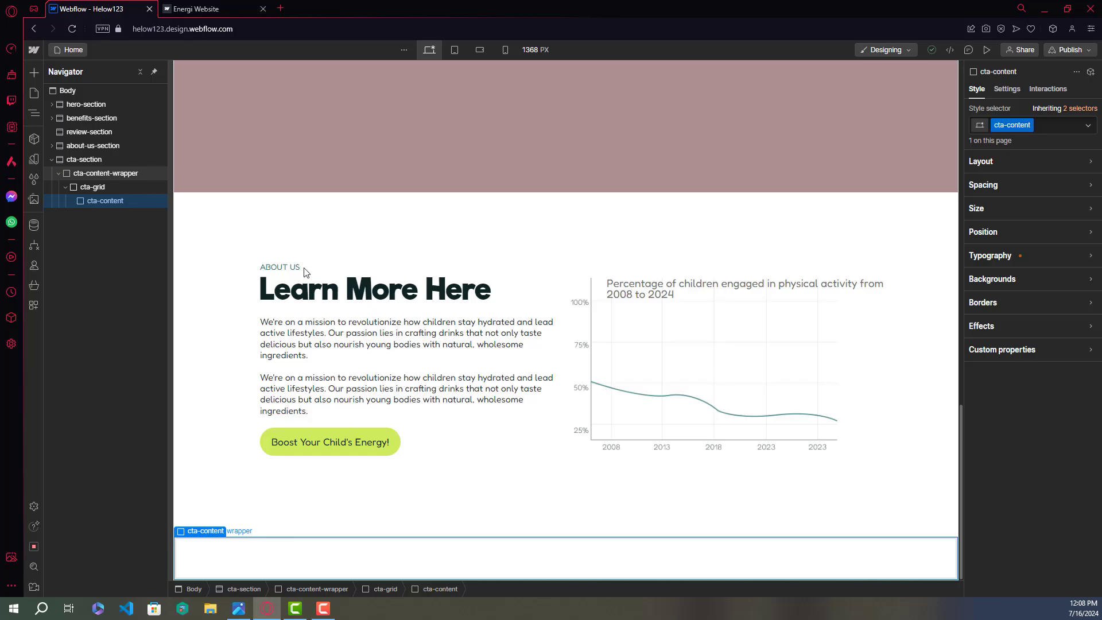
scroll(291, 279, up, 1)
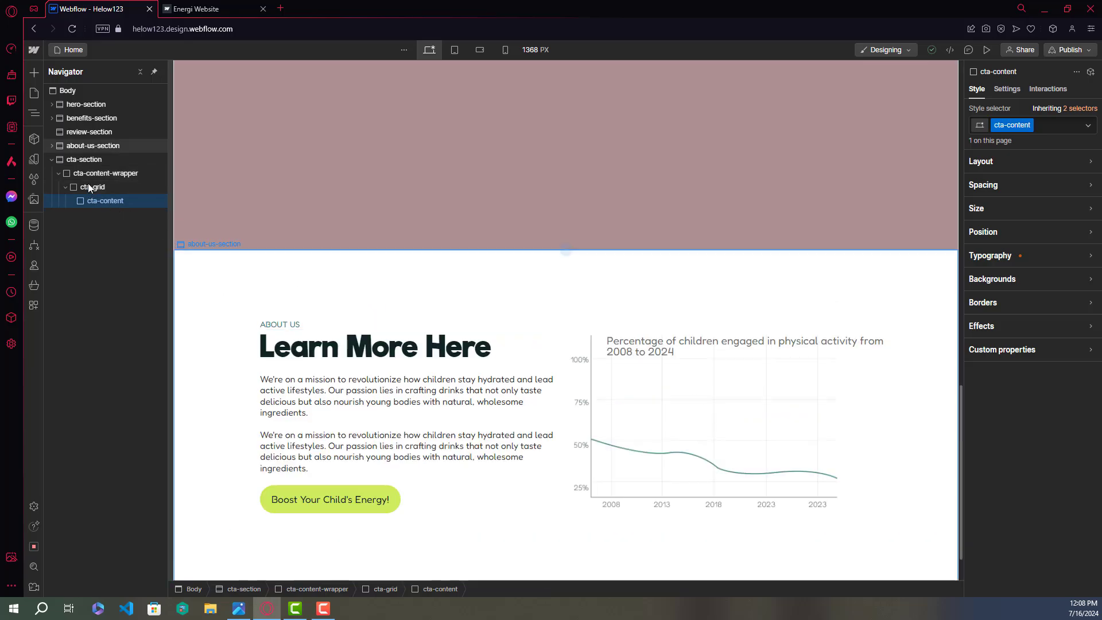
click(53, 146)
click(59, 160)
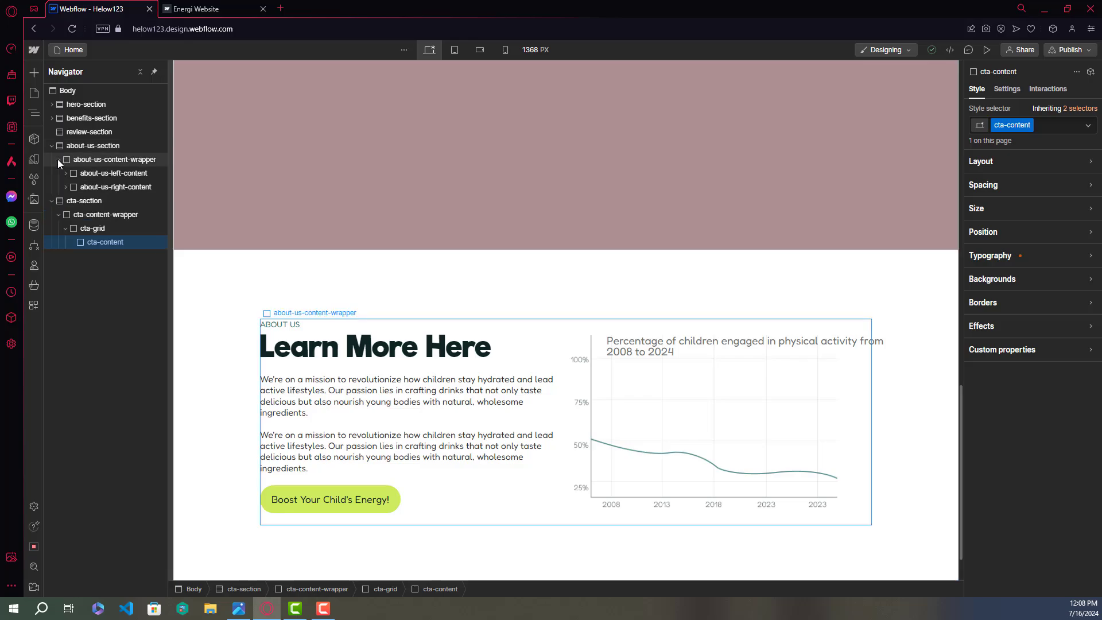
click(65, 173)
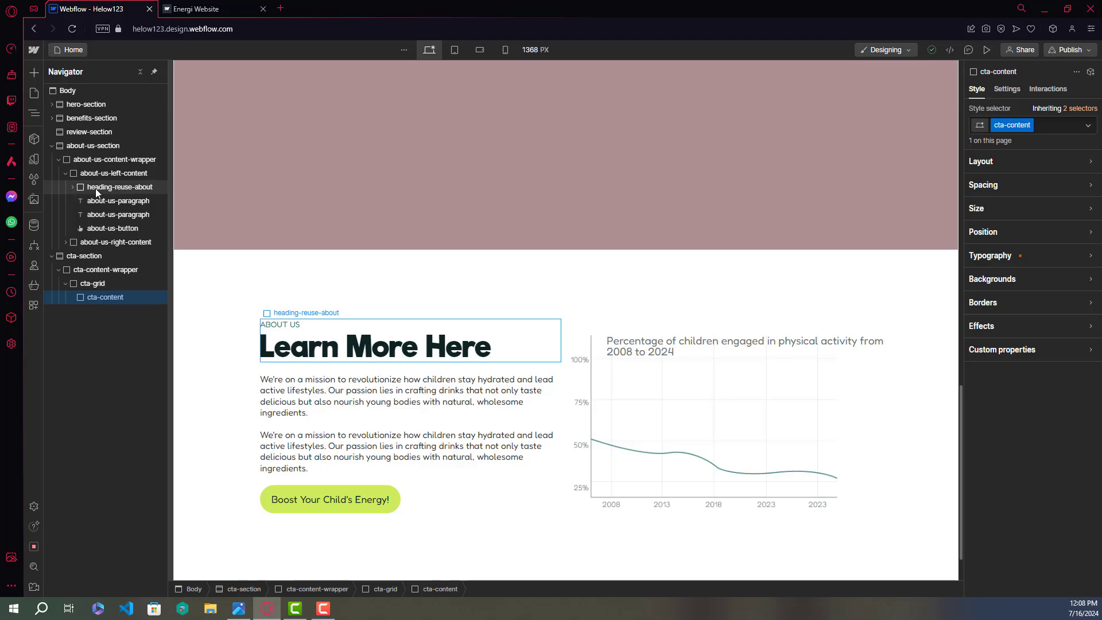
click(72, 187)
click(85, 187)
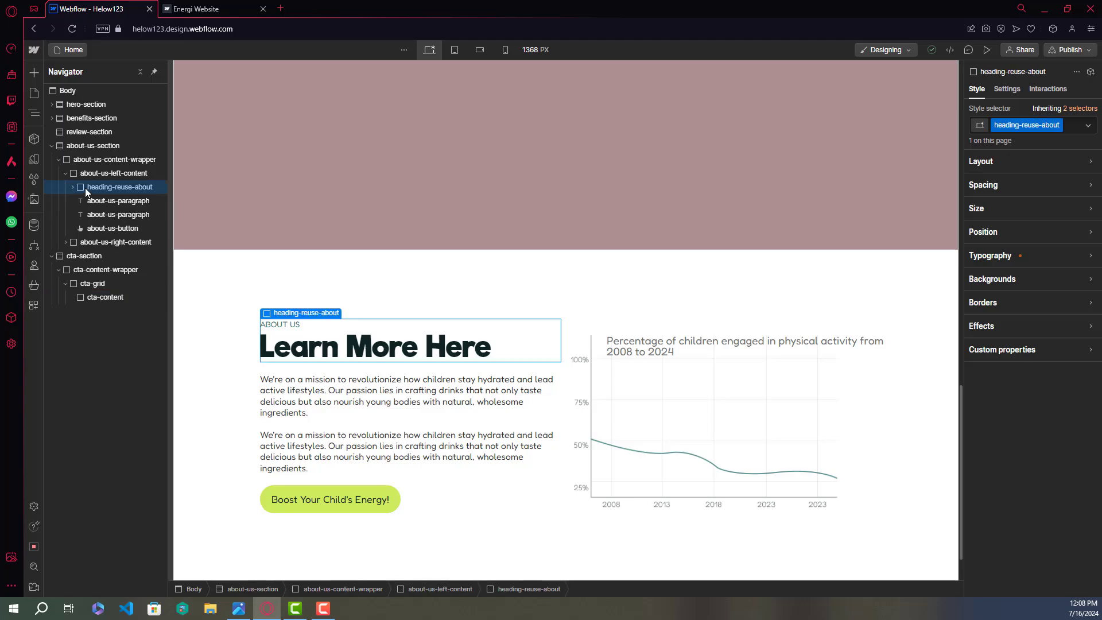
click(99, 297)
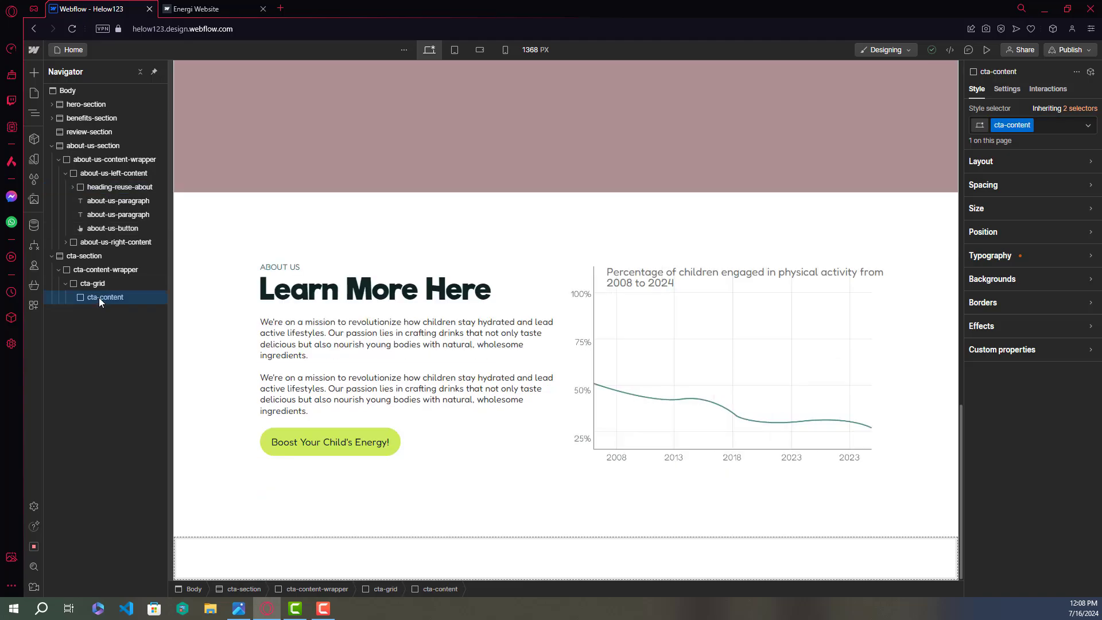
key(ctrl+v)
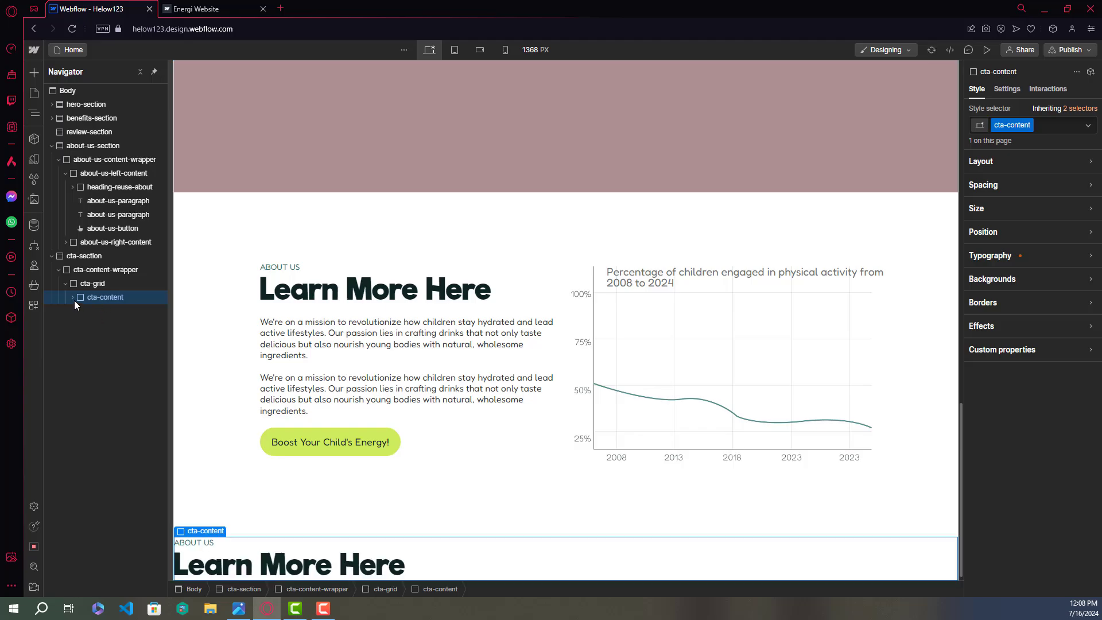
click(73, 298)
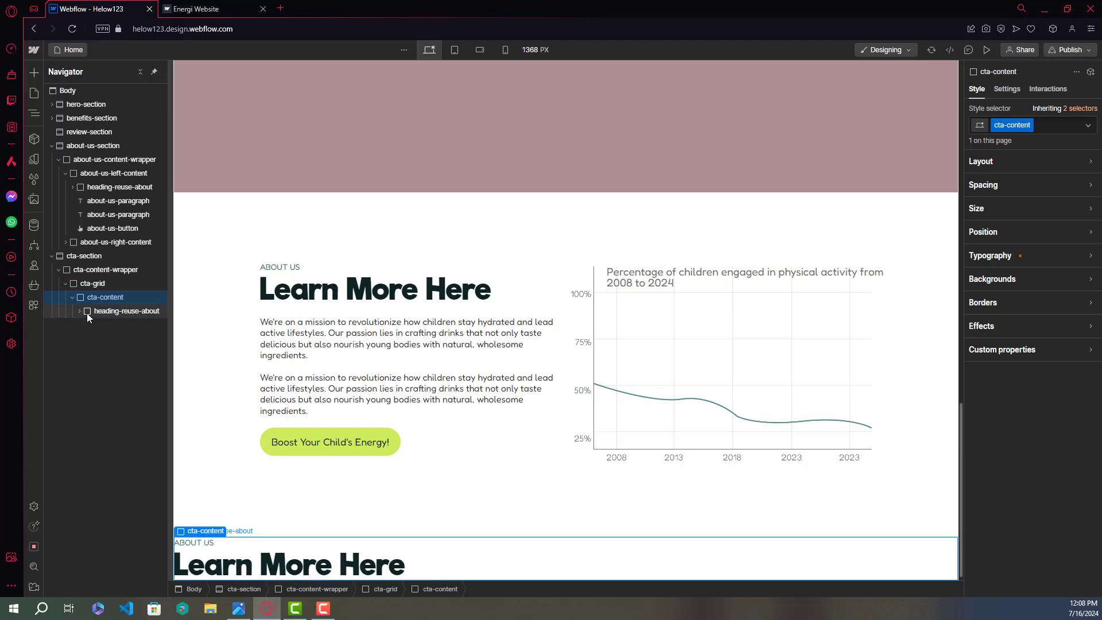
Check the subscribe banner's text on the Energi Website reference page and add a Text Block inside cta-content, below heading-reuse-about
click(226, 5)
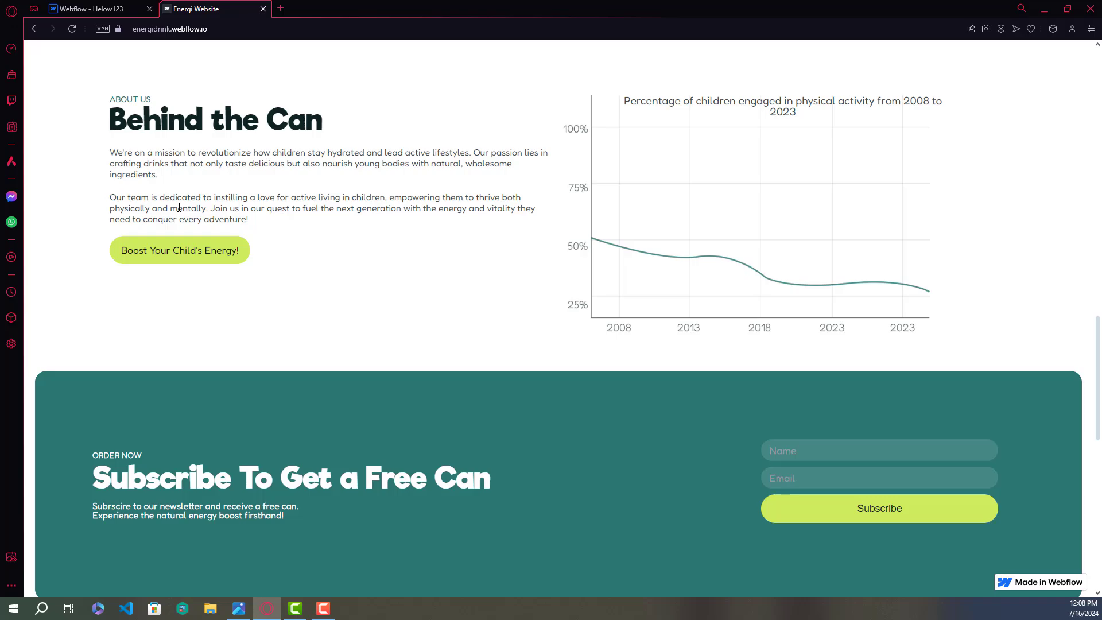
scroll(195, 233, down, 1)
scroll(195, 233, down, 1)
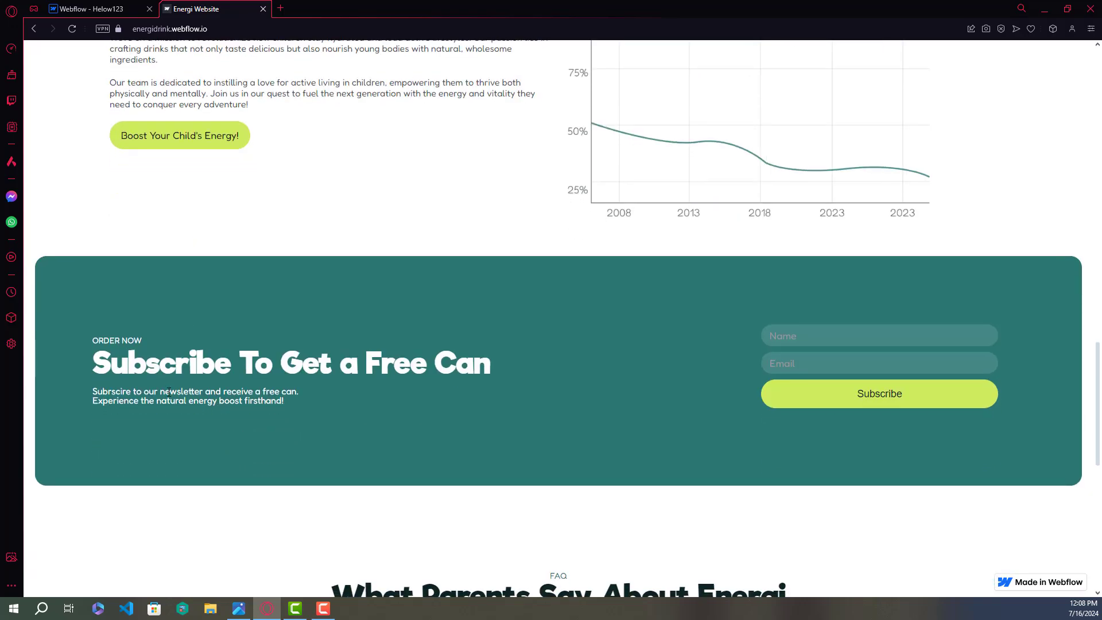
click(90, 7)
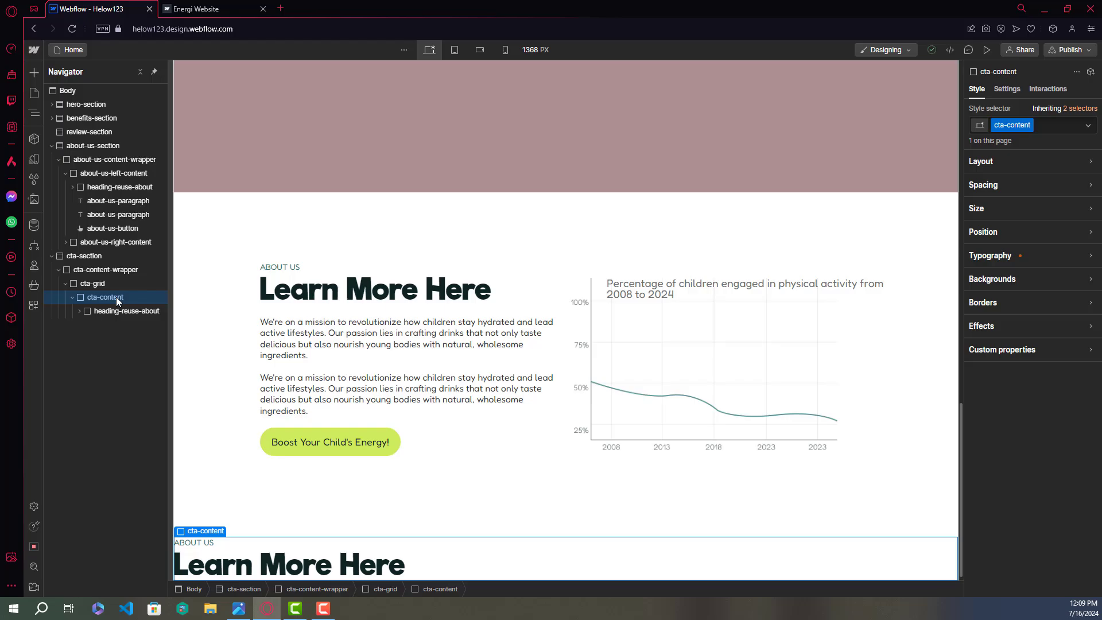
key(ctrl+k)
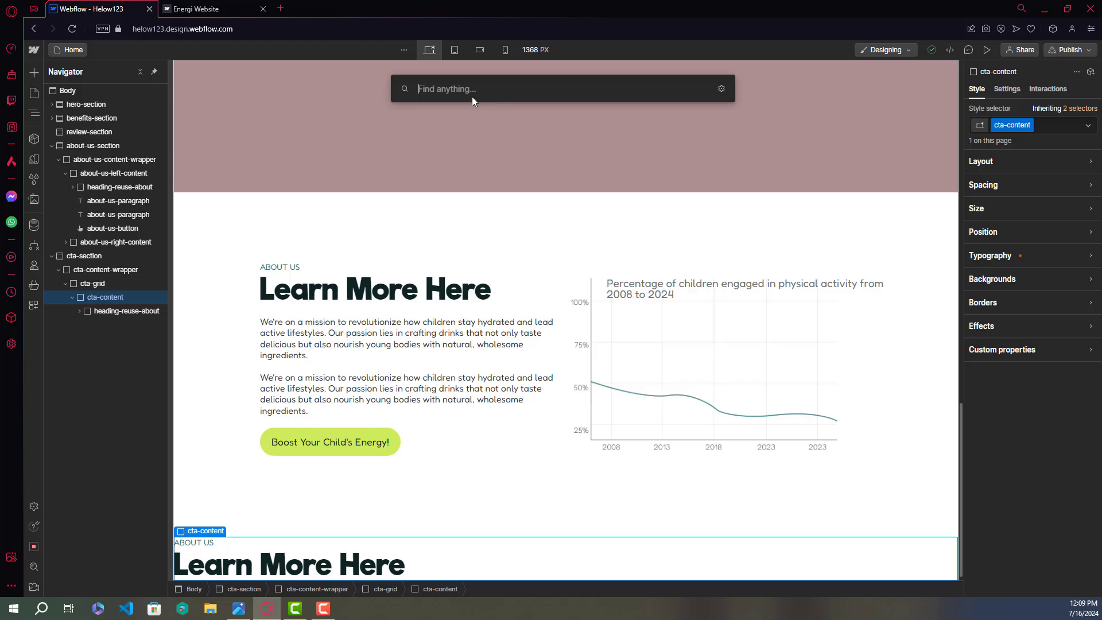
text(text)
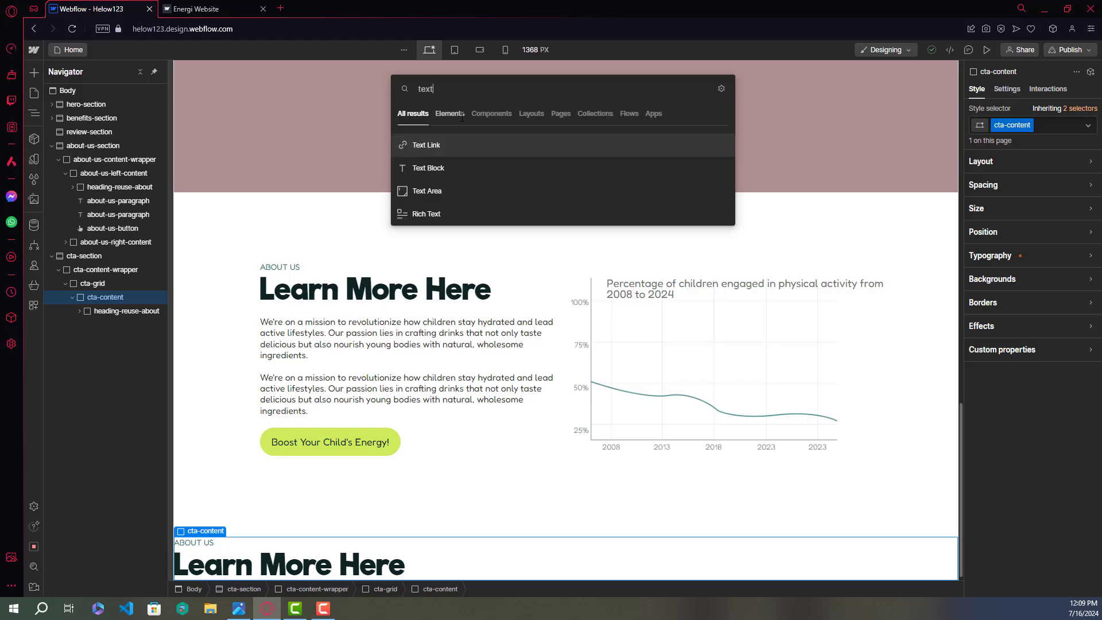
click(446, 168)
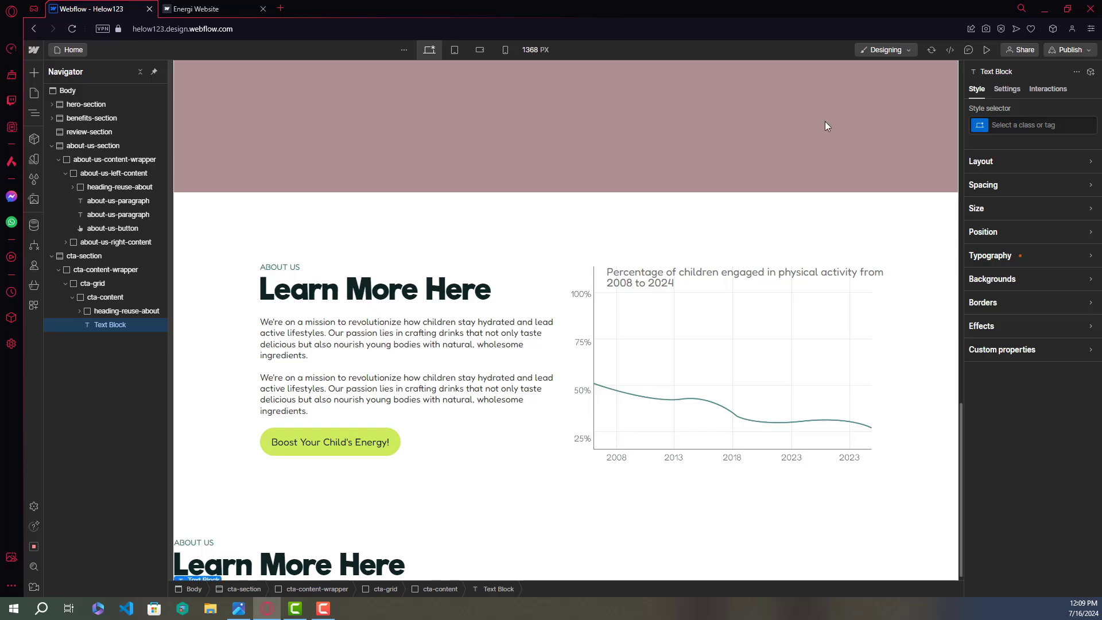
Create and apply the class cta-text to the Text Block inside cta-content
click(1016, 125)
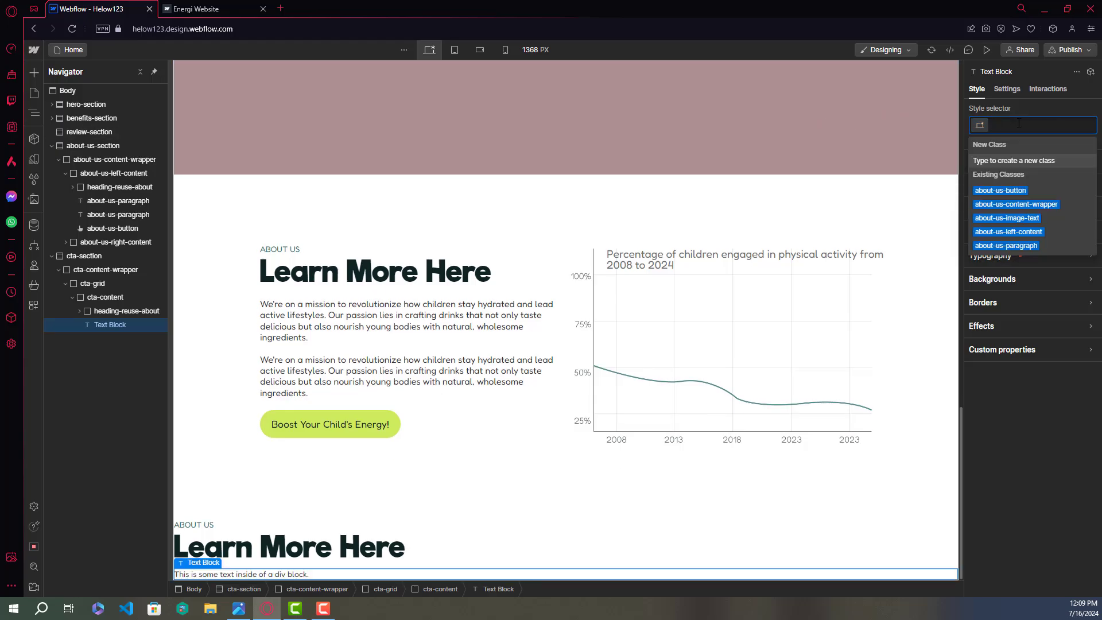
text(cta)
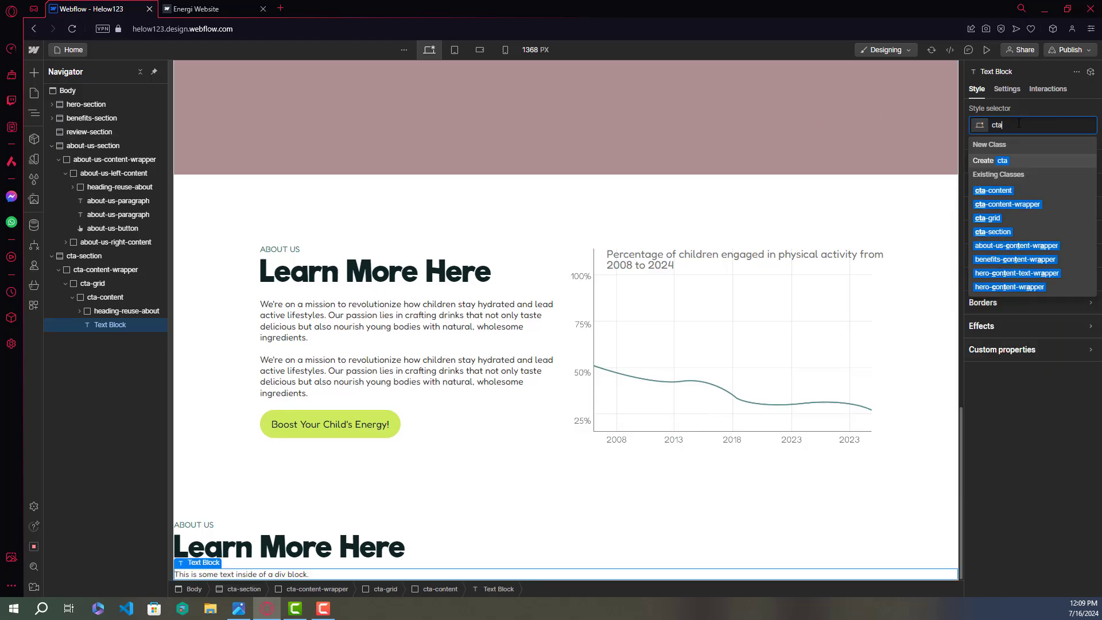
text(-)
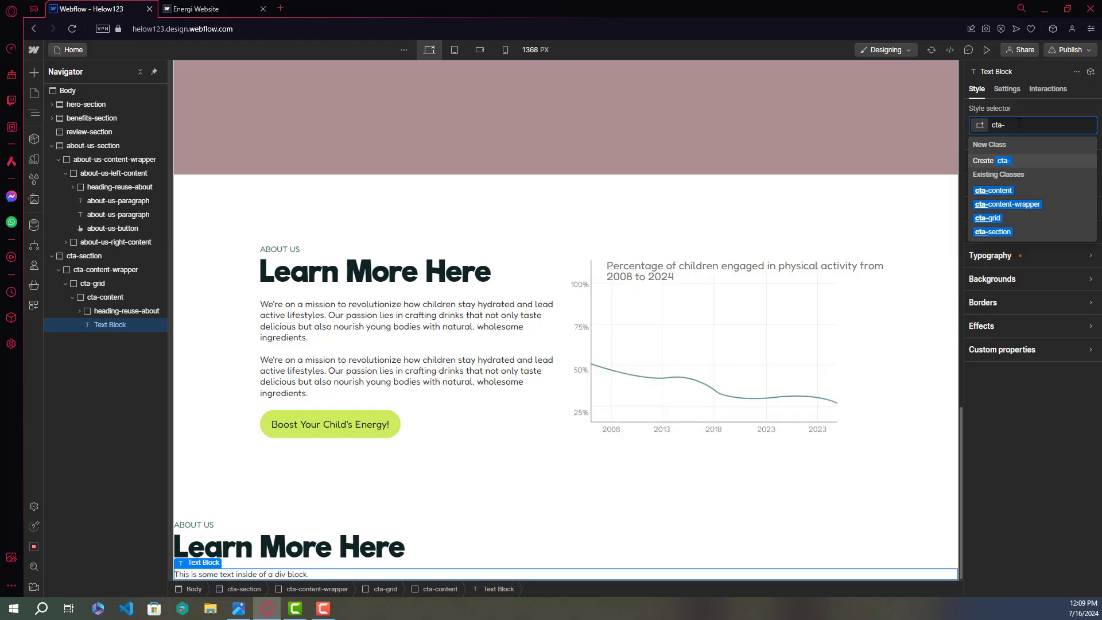
text(te)
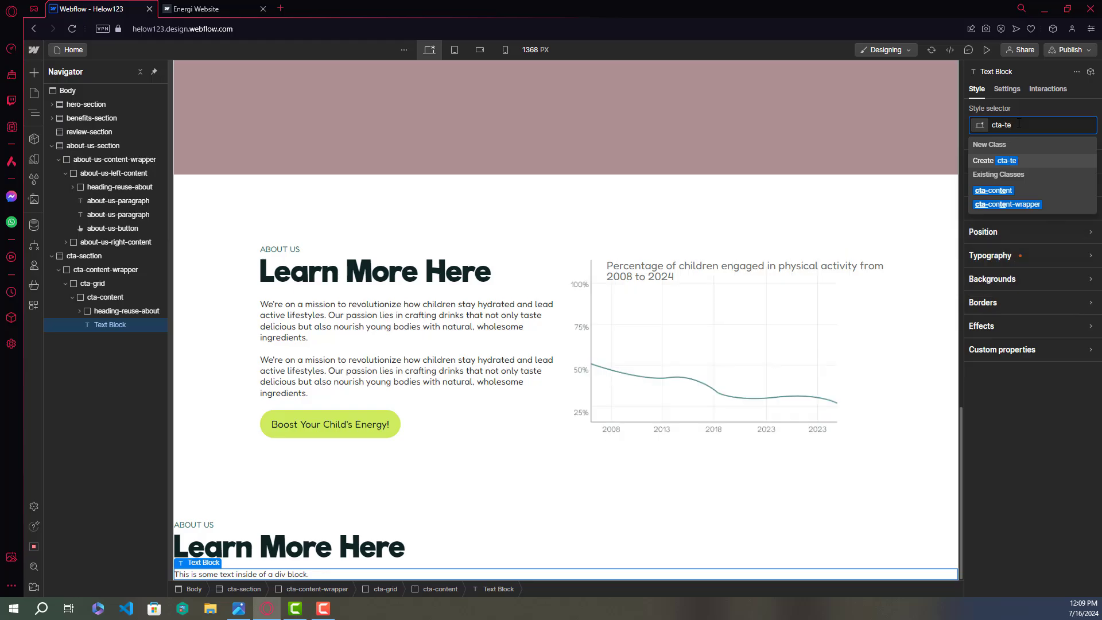
text(xt)
key(ctrl+a)
key(BackSpace)
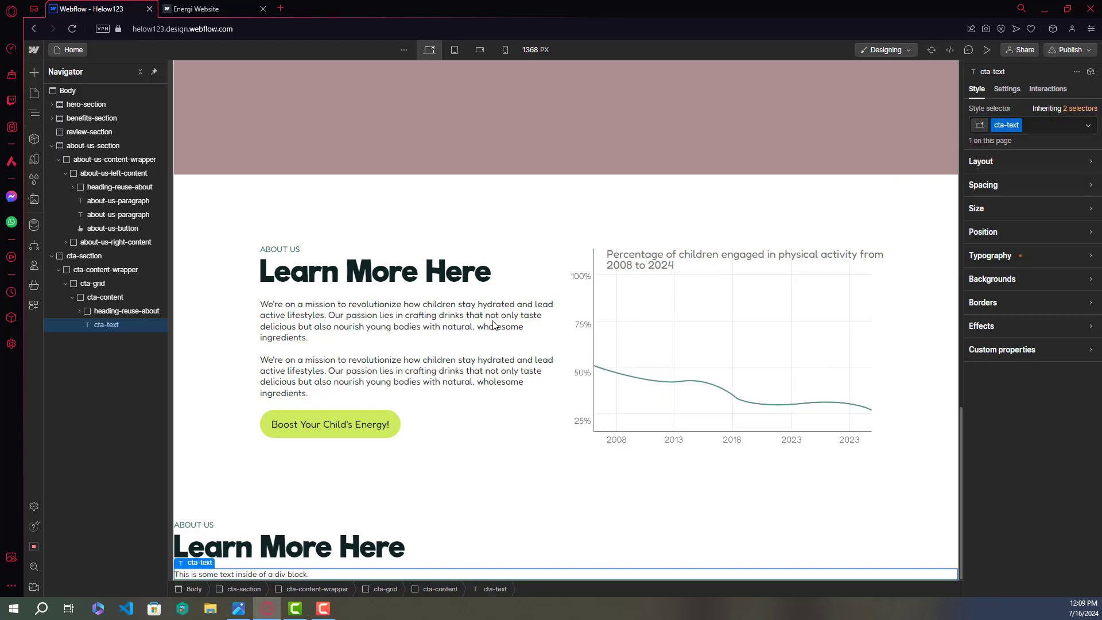
Check the banner's form area on the Energi Website reference page and add a second Div Block inside cta-grid, after cta-content
click(206, 7)
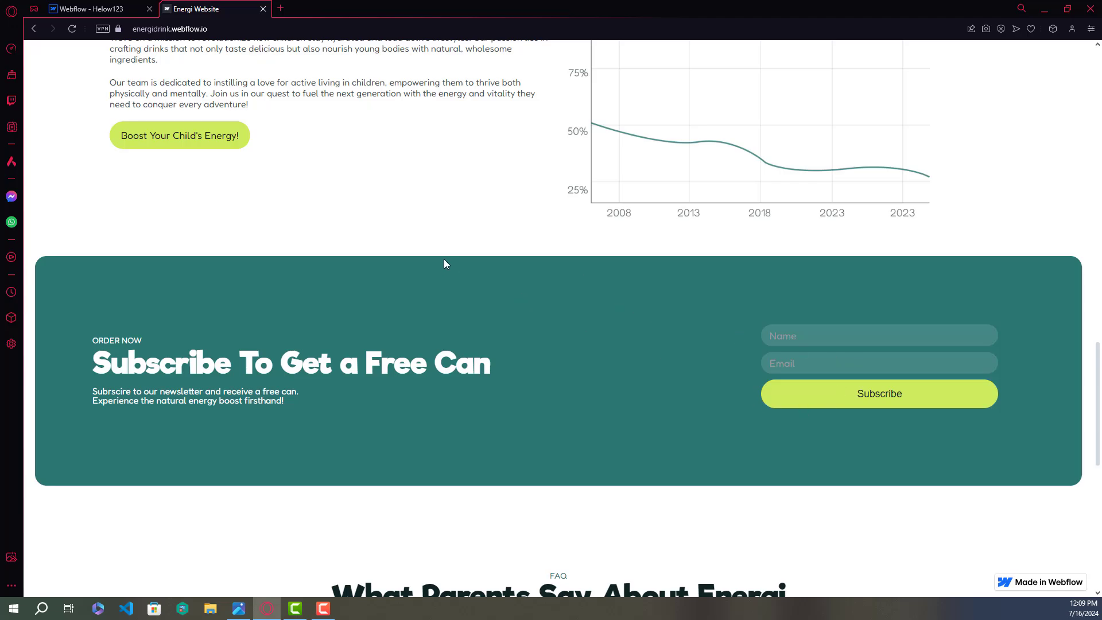
click(92, 9)
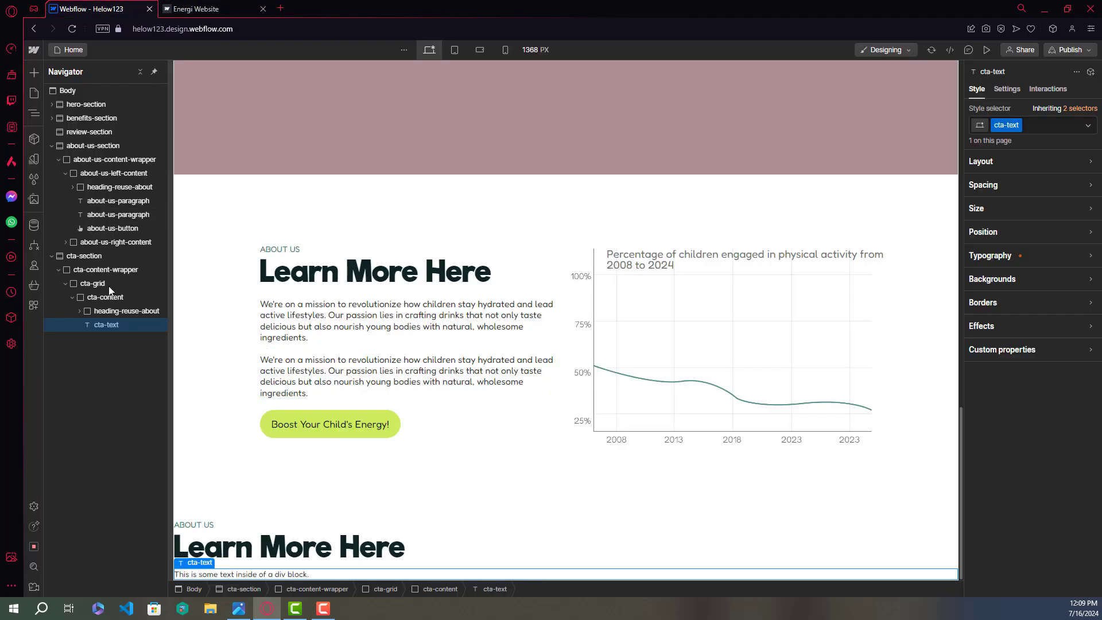
click(72, 298)
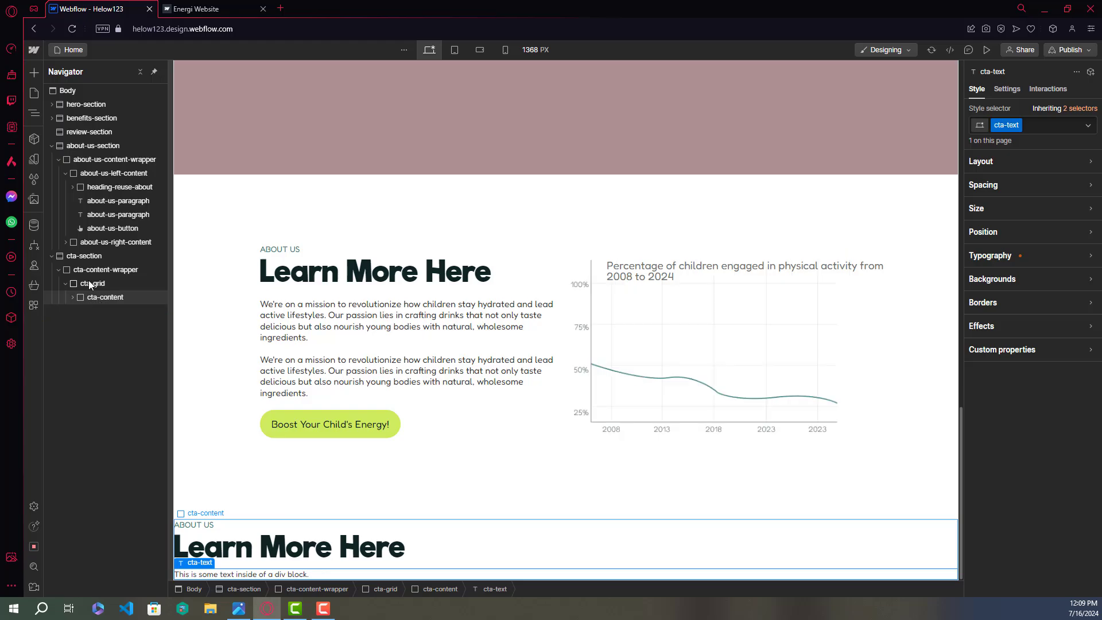
click(90, 284)
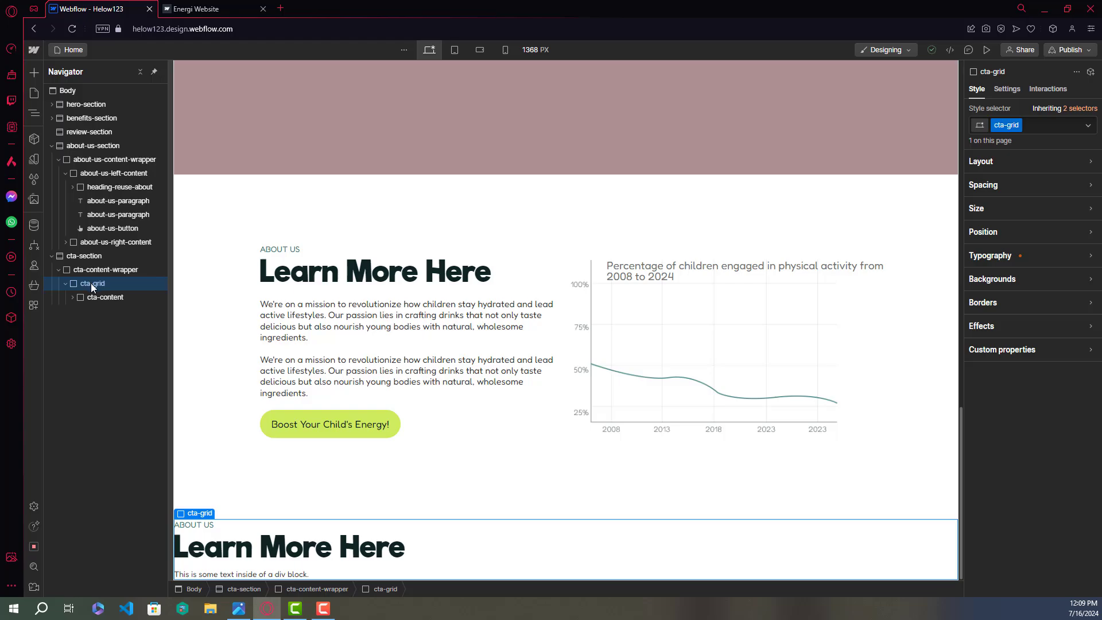
key(ctrl+k)
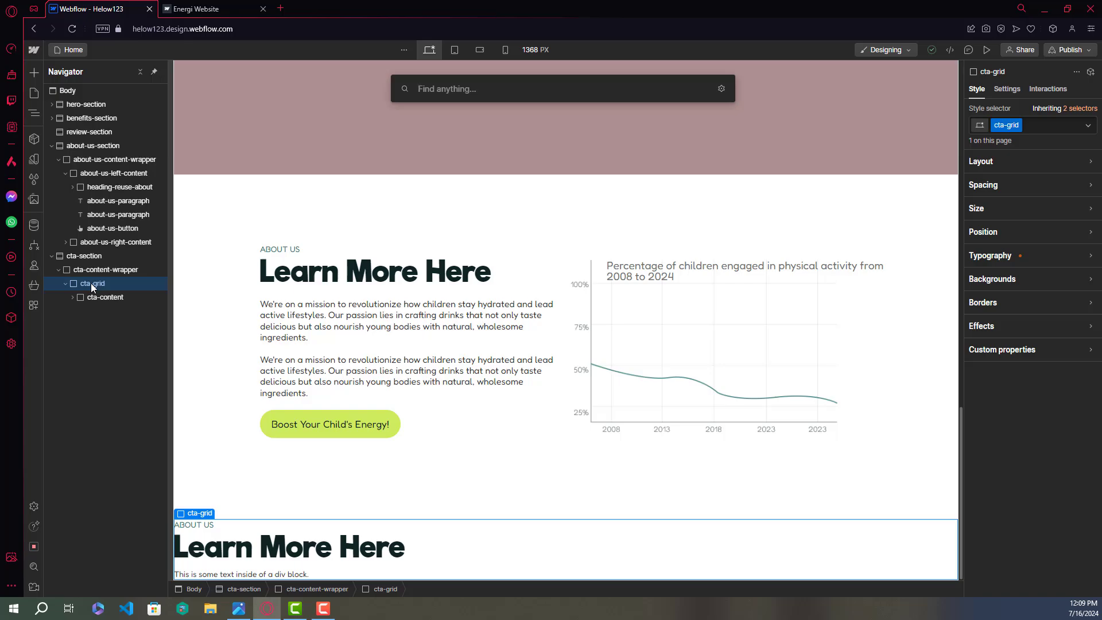
text(div)
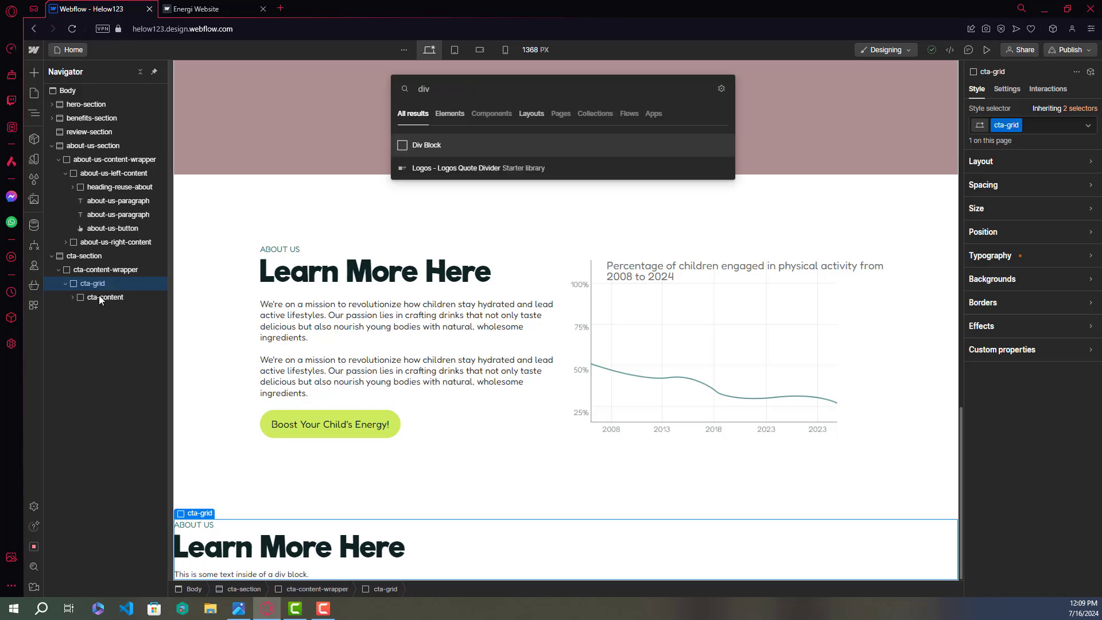
key(Return)
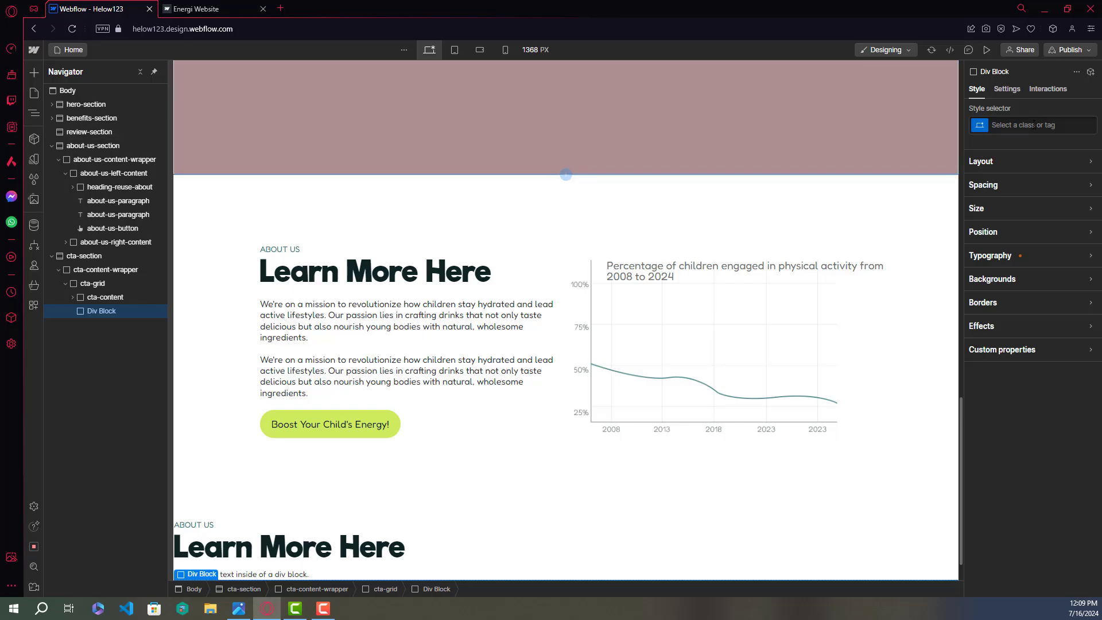
Create and apply the class cta-form to the new Div Block below cta-content
click(1035, 125)
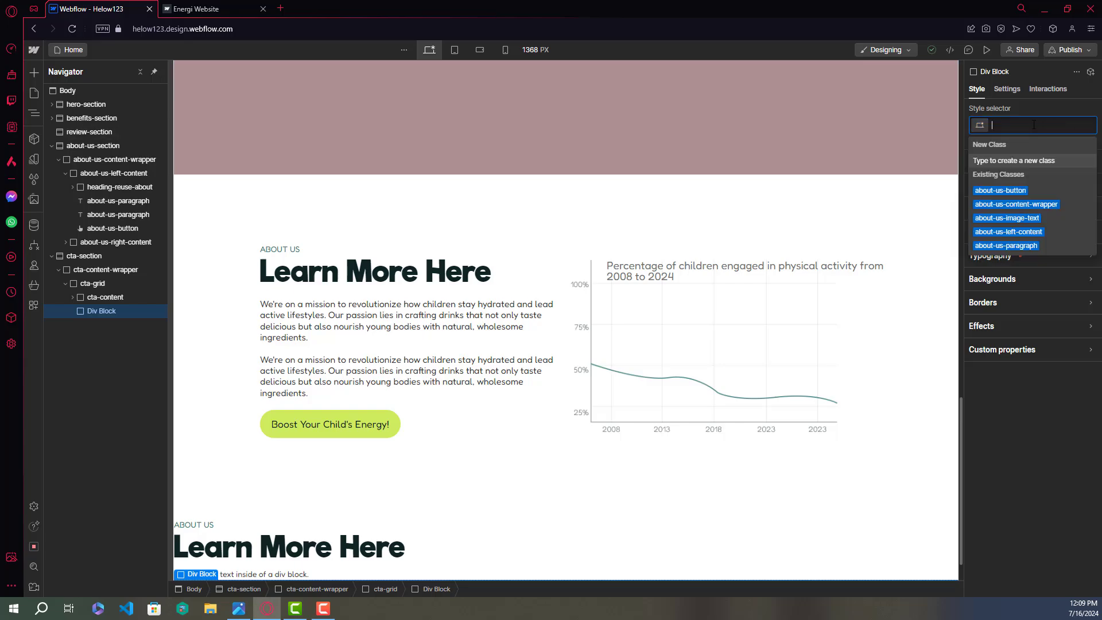
text(cta-fo)
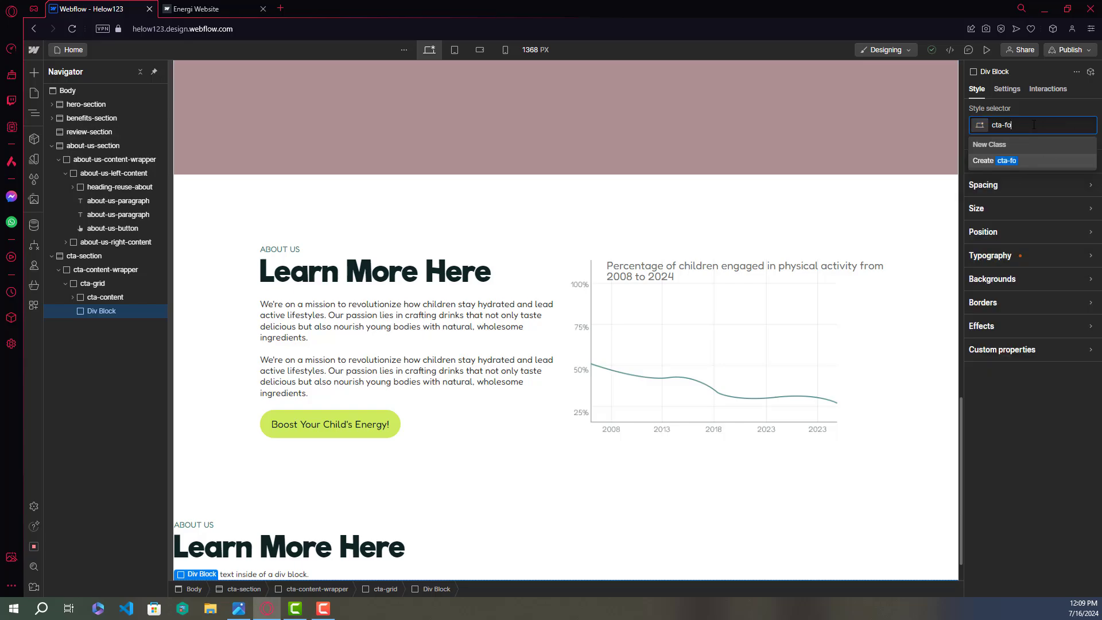
text(rm)
key(ctrl+a)
key(BackSpace)
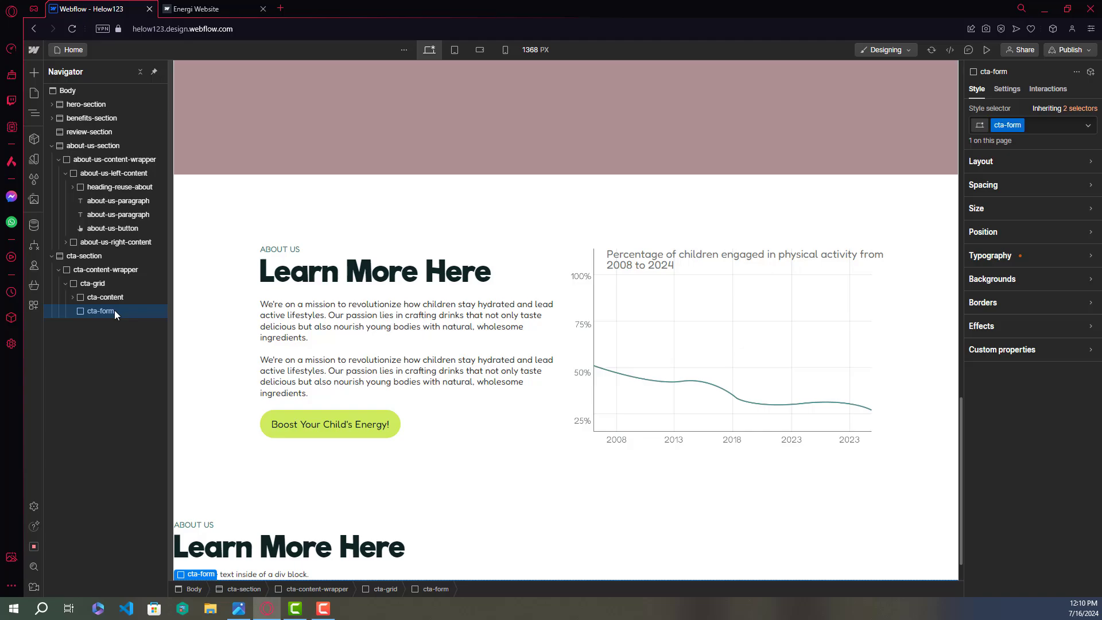
Add a Form Block with its default settings inside cta-form and compare its elements with the subscribe form on the Energi Website reference page
key(ctrl+k)
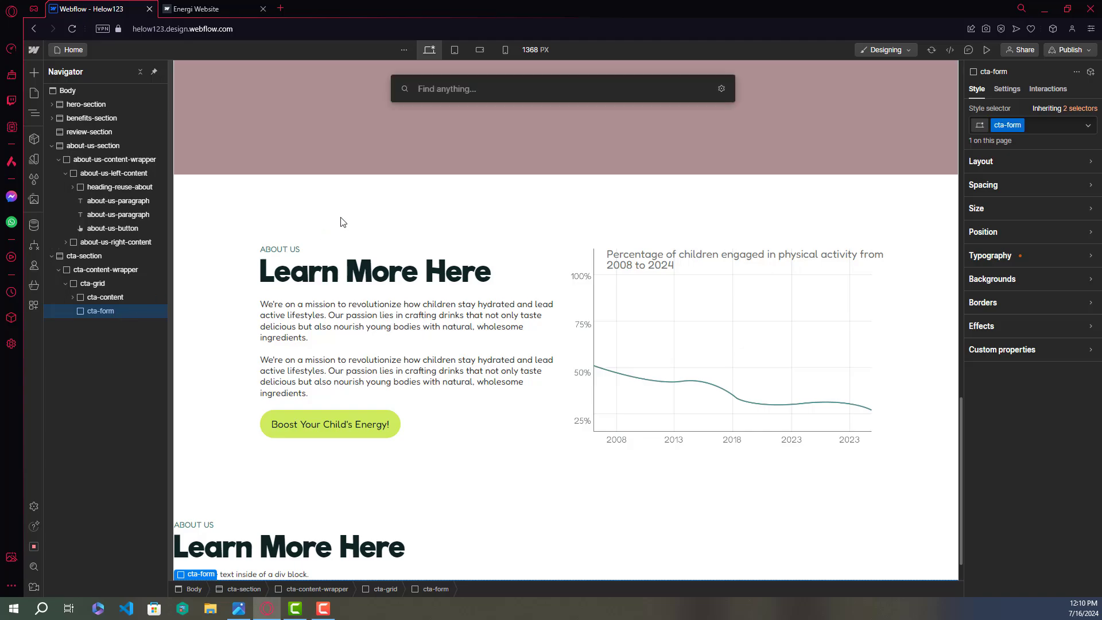
text(for)
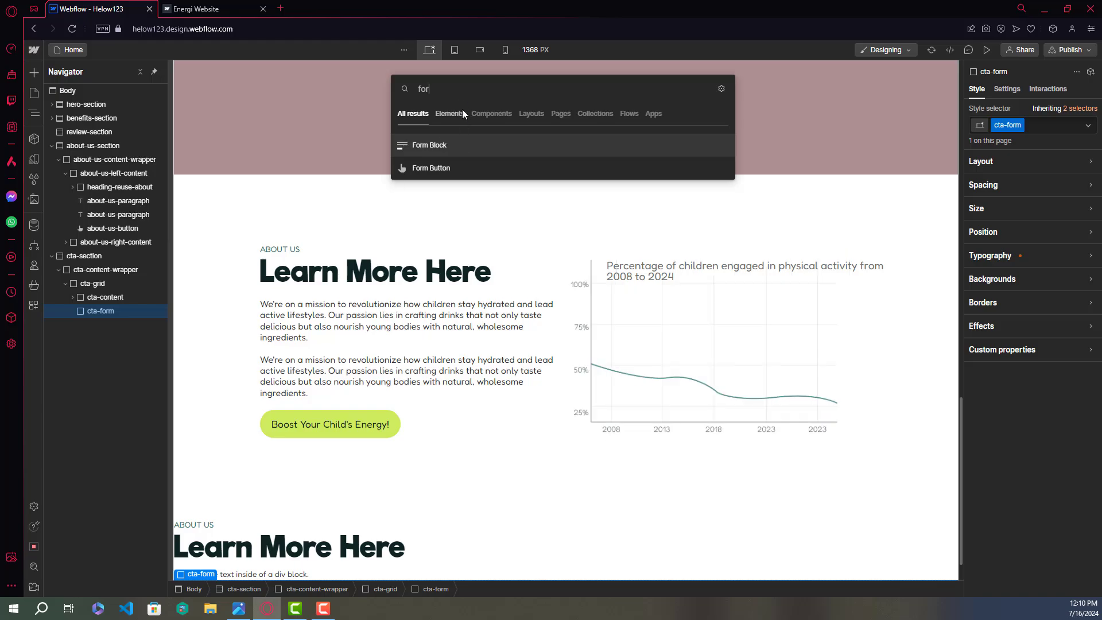
click(435, 143)
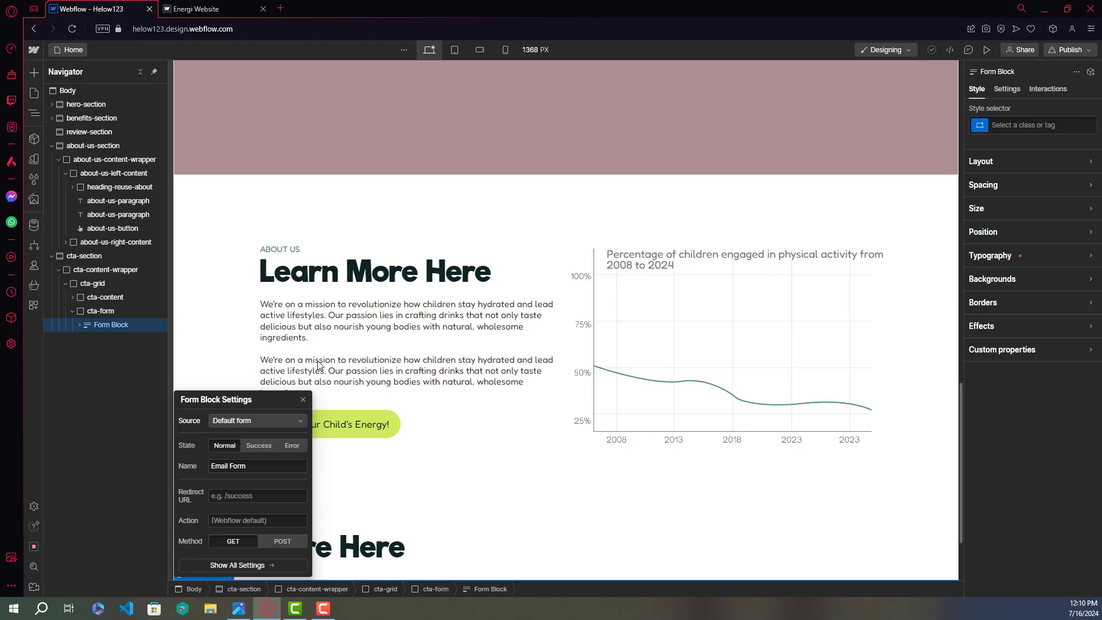
click(304, 400)
scroll(327, 437, down, 2)
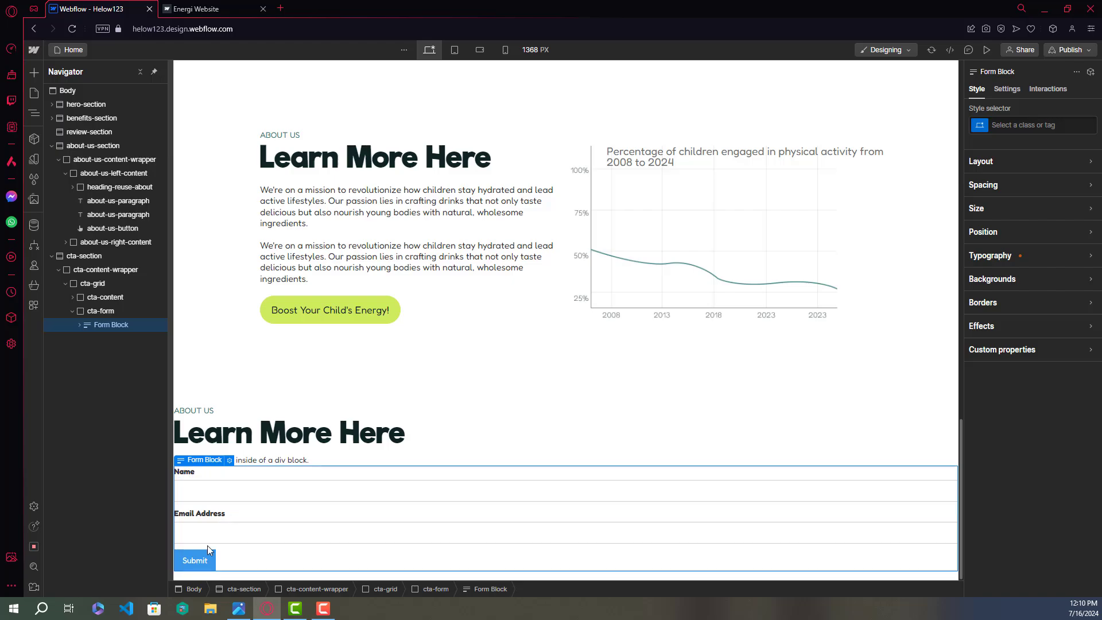
click(79, 325)
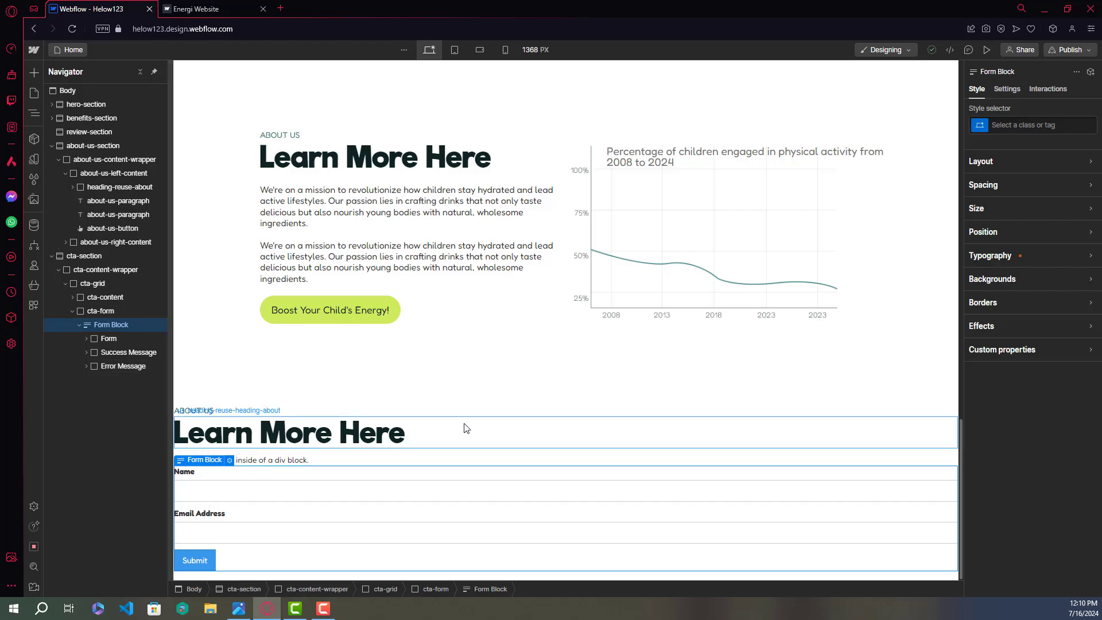
click(239, 7)
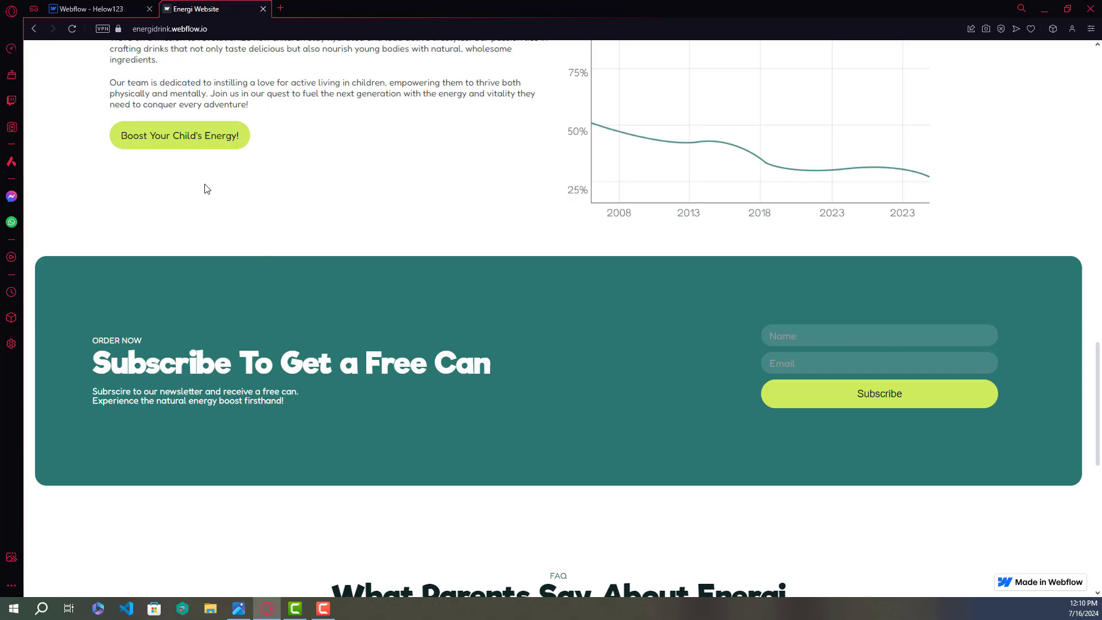